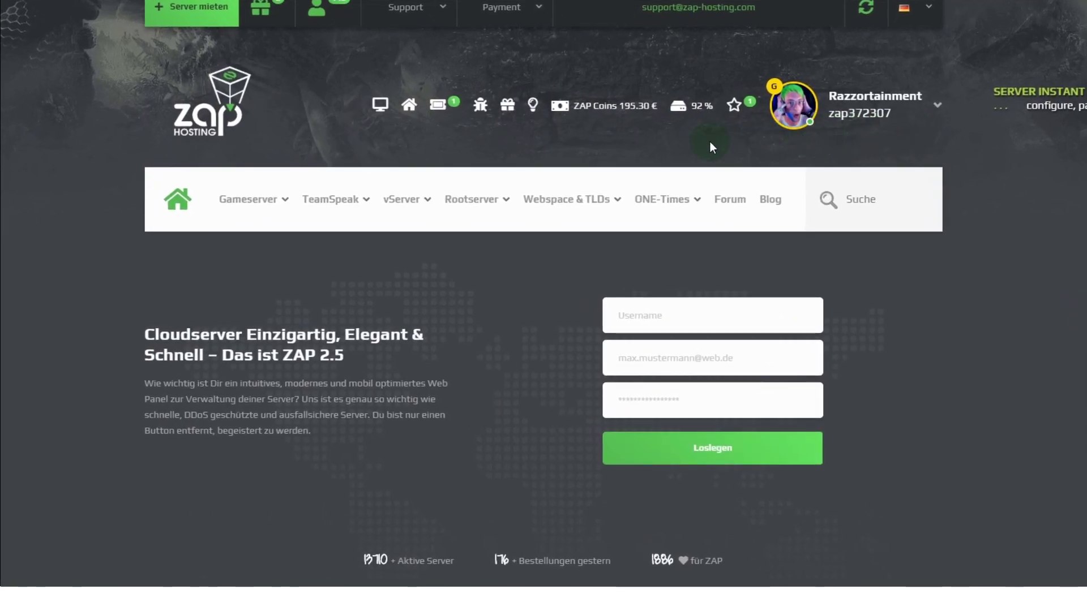
Open the gameserver rental page and go to the cloud gameserver catalogue.
scroll(259, 180, "down", 1)
left_click(259, 180)
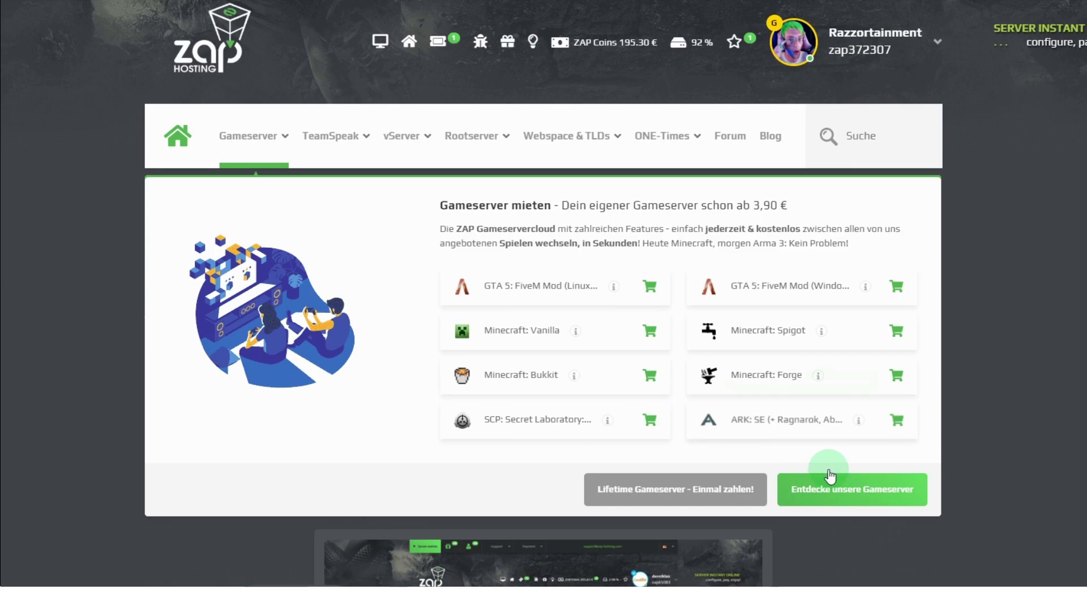
left_click(853, 490)
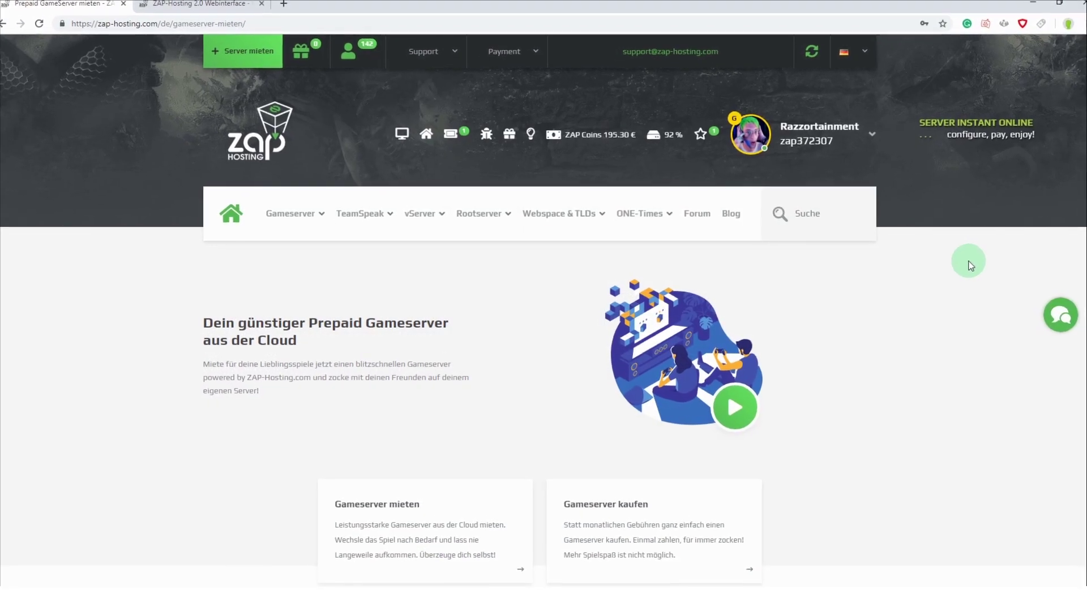
scroll(984, 271, "down", 2)
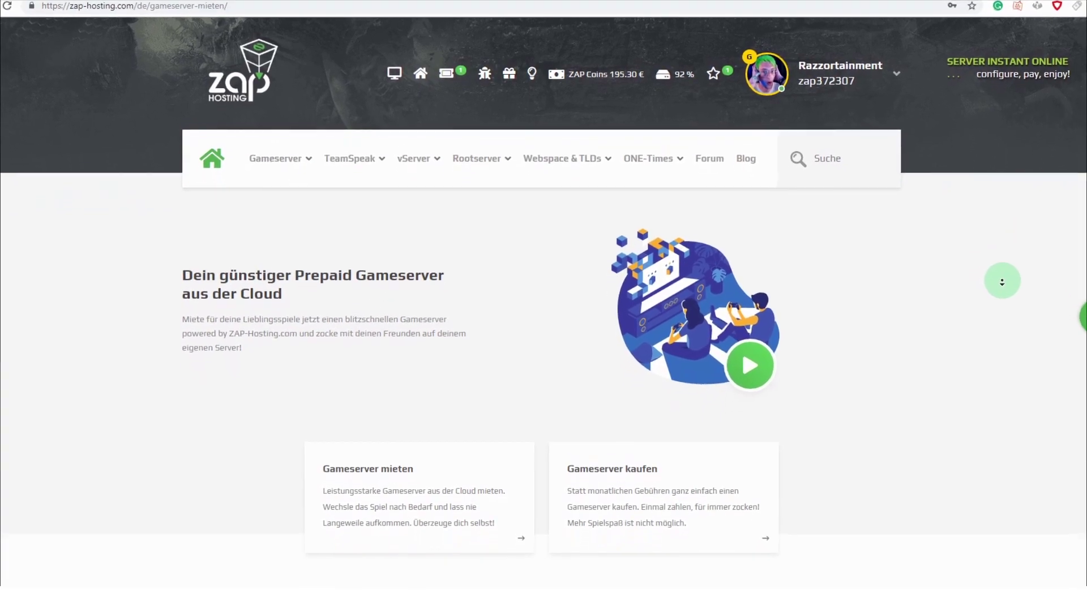
scroll(1017, 282, "down", 5)
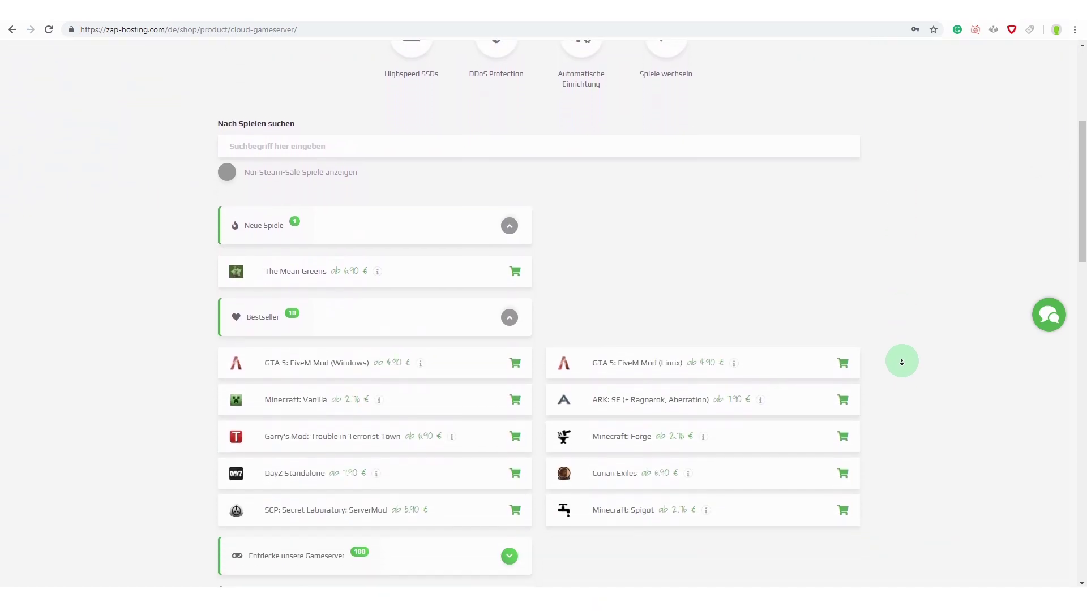
Choose the Vanilla server under Minecraft in the game catalogue to order it.
middle_click(903, 361)
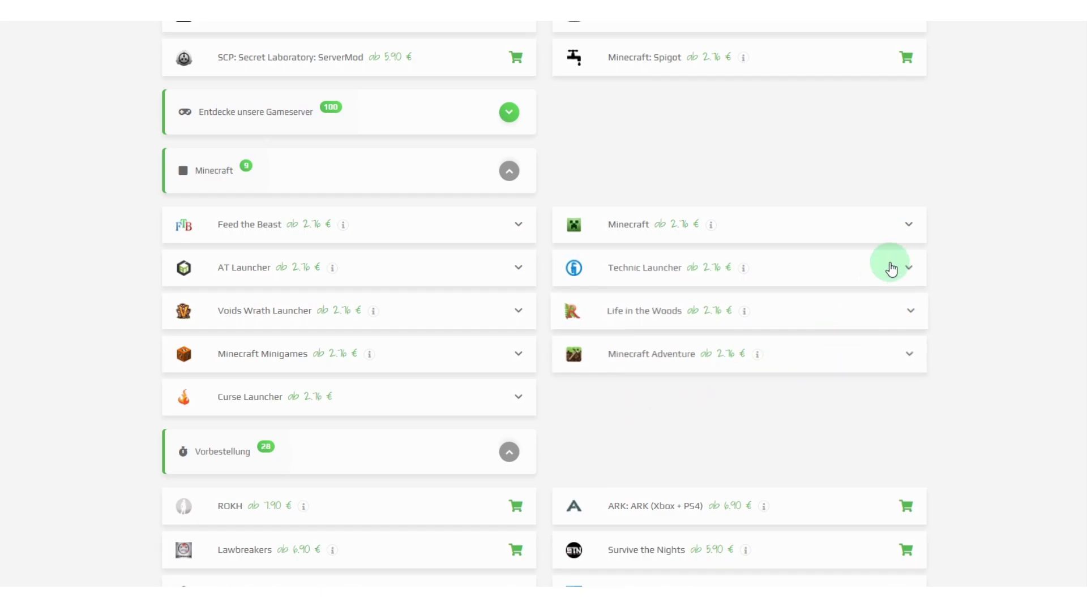
left_click(918, 222)
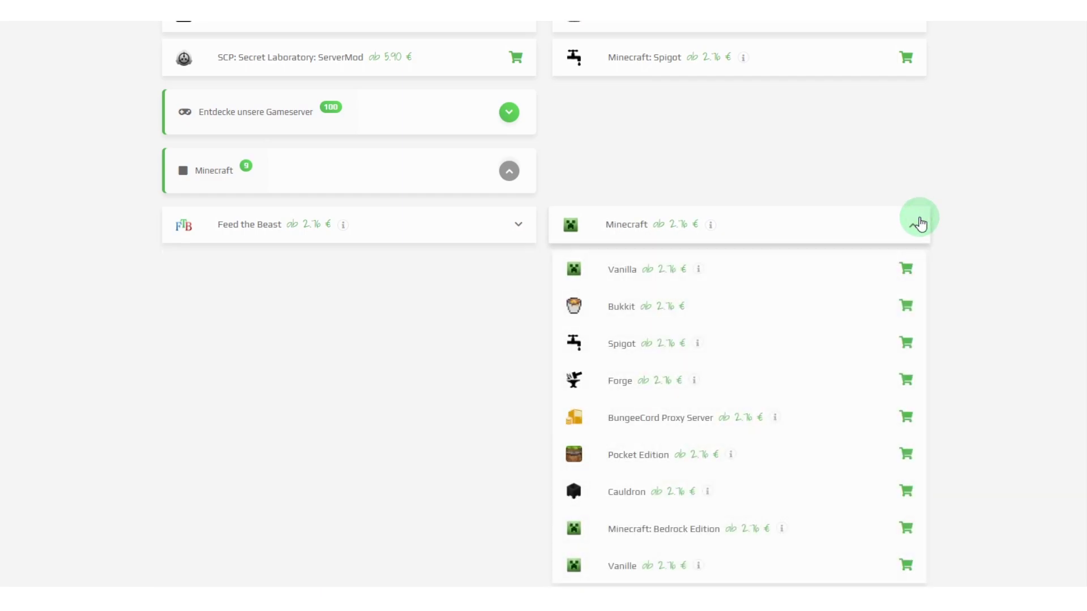
left_click(908, 270)
Review the location, slot, RAM boost, CPU and own IP address options of the server configuration.
left_click(614, 85)
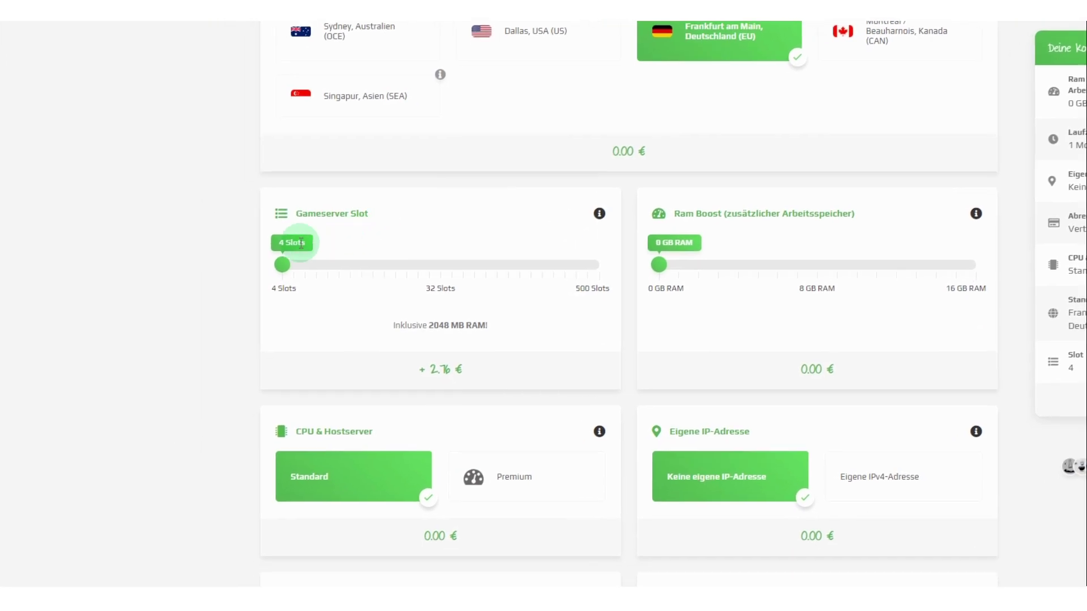
mouse_move(284, 264)
left_mouse_down()
mouse_move(406, 267)
mouse_move(286, 266)
left_mouse_up()
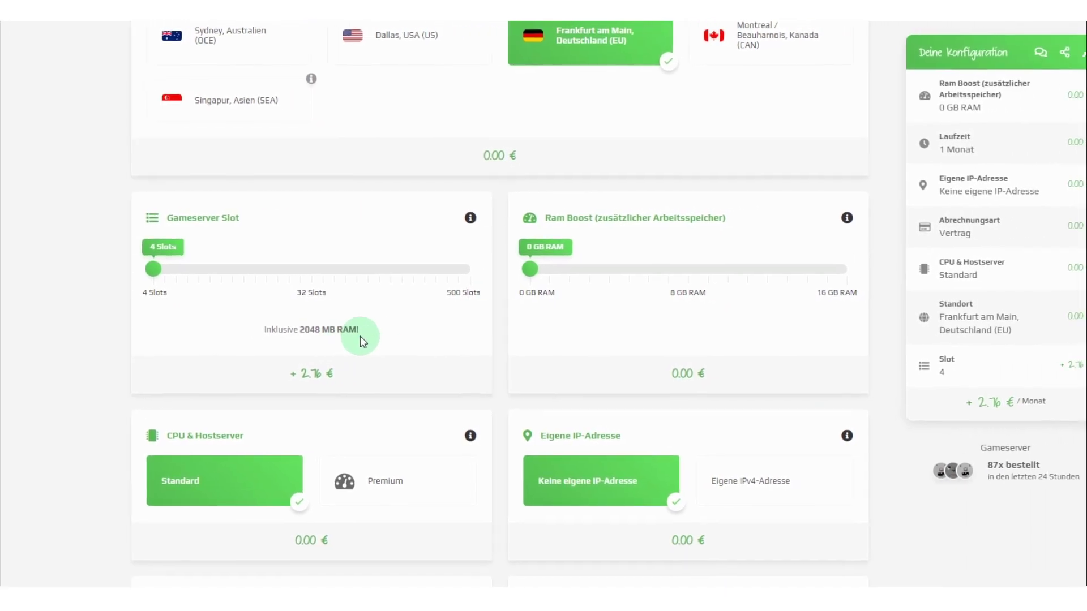
mouse_move(488, 270)
left_mouse_down()
mouse_move(592, 270)
mouse_move(487, 272)
left_mouse_up()
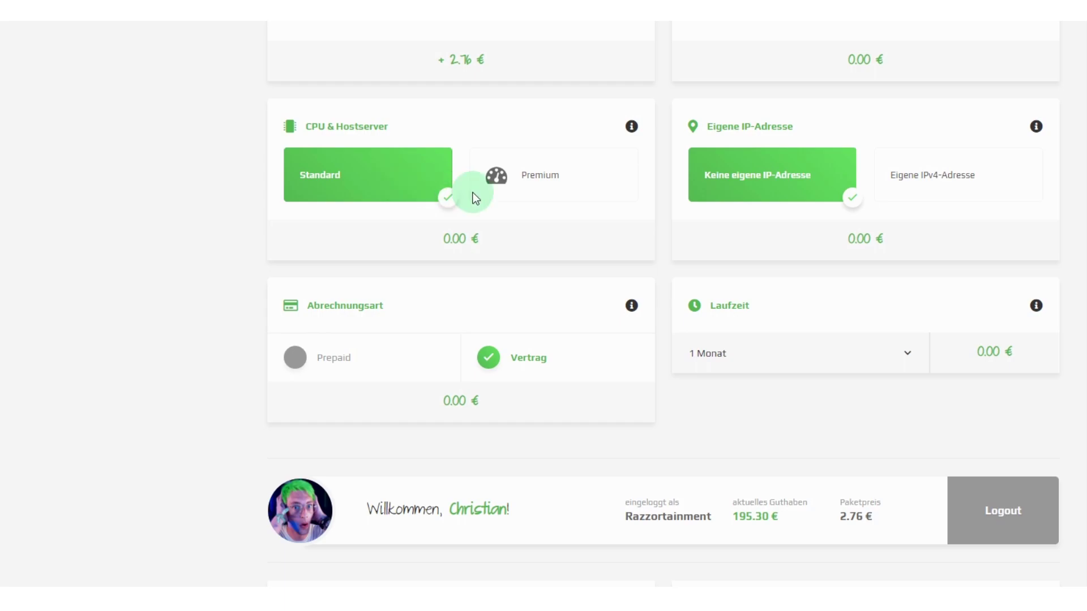
mouse_move(632, 128)
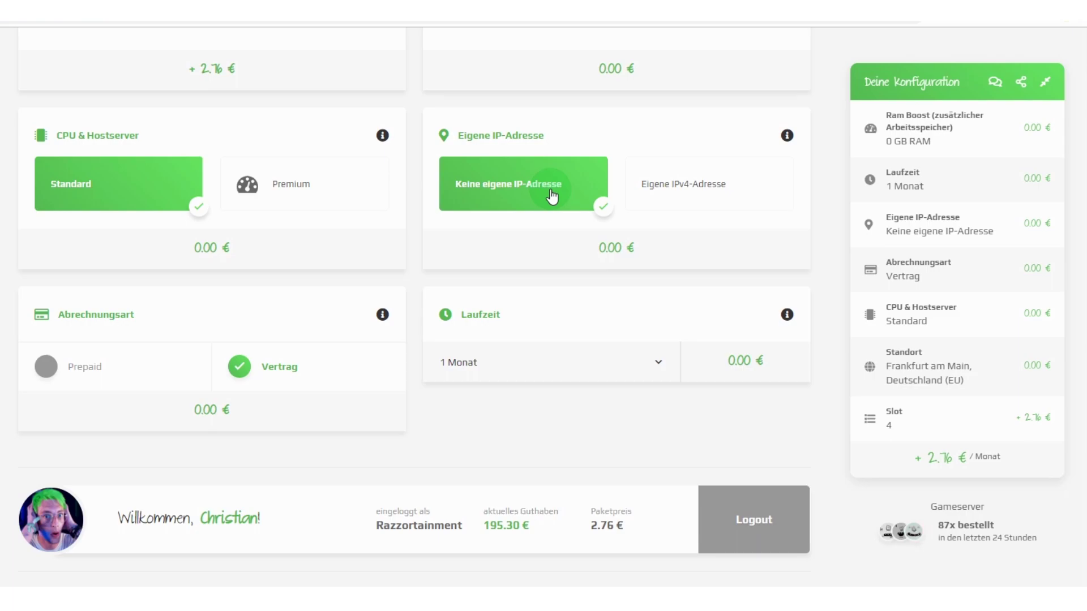
mouse_move(786, 137)
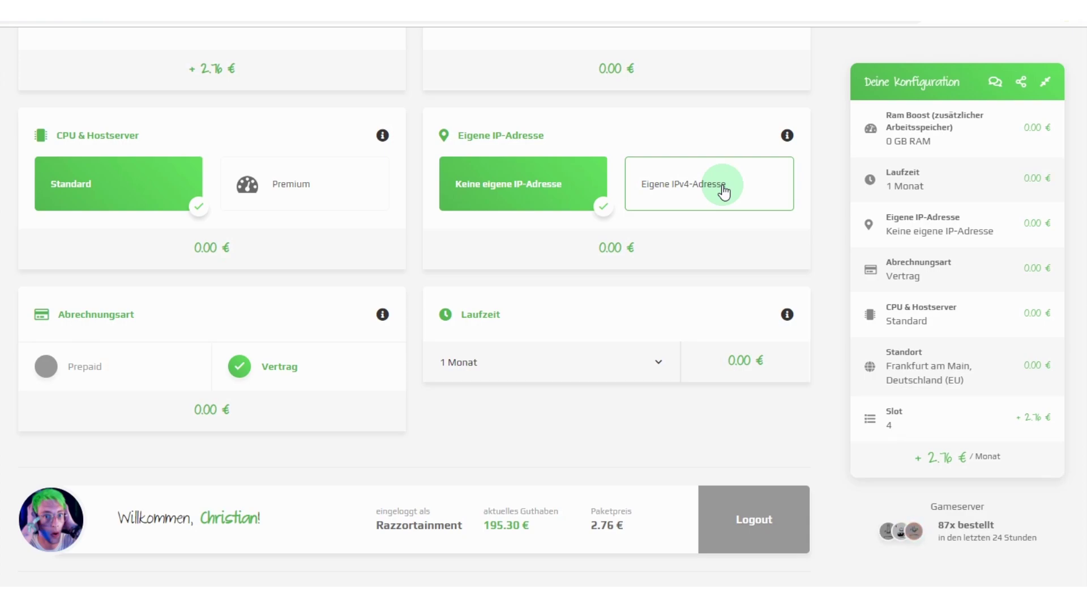
Set the billing type to Prepaid and the contract period to 1 Monat.
scroll(959, 235, "down", 4)
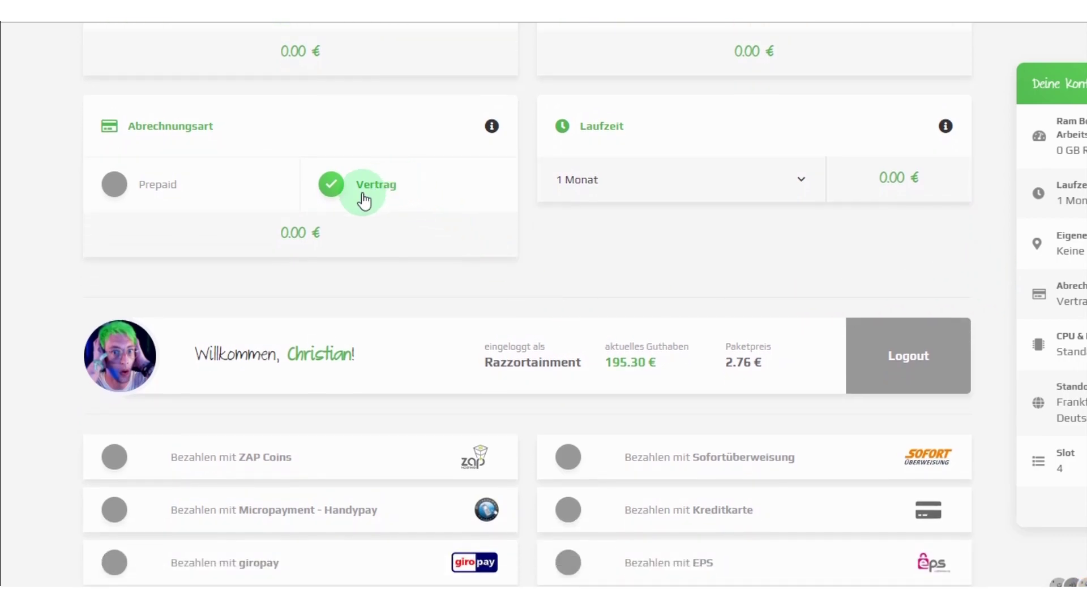
left_click(116, 185)
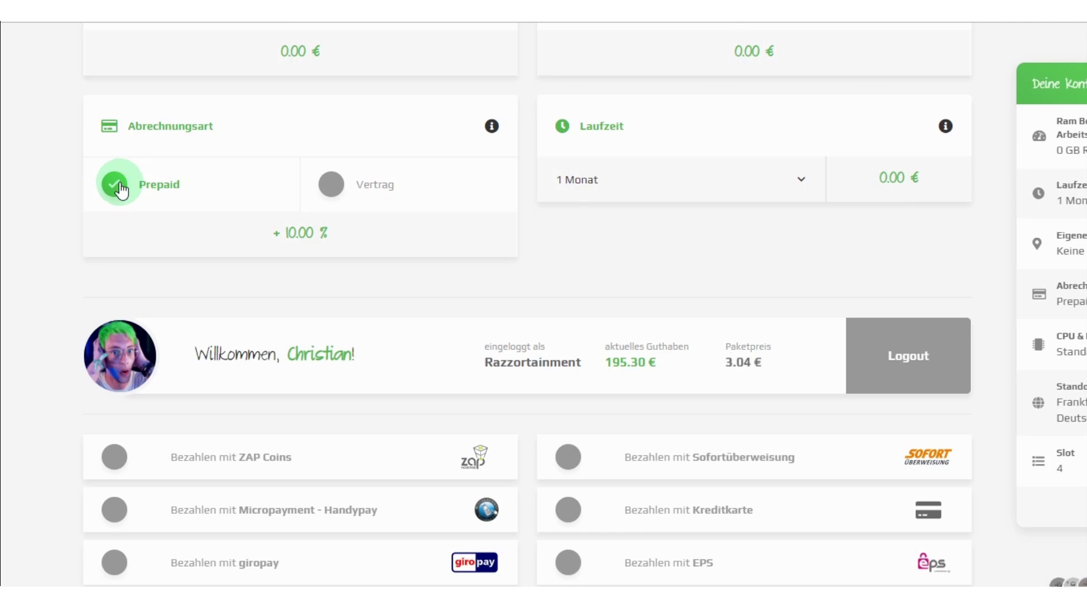
left_click(804, 187)
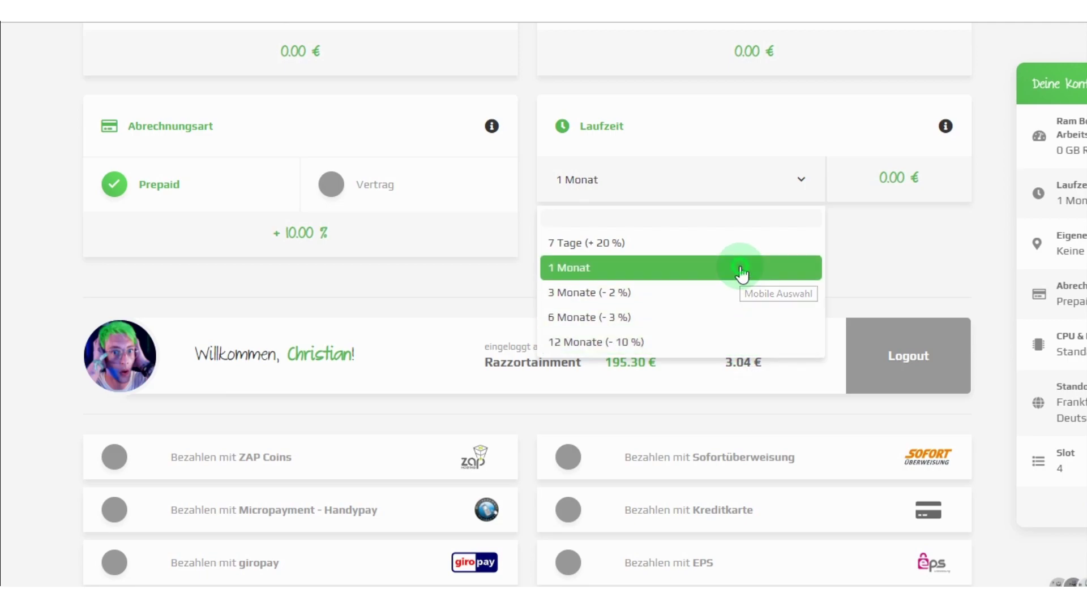
left_click(739, 268)
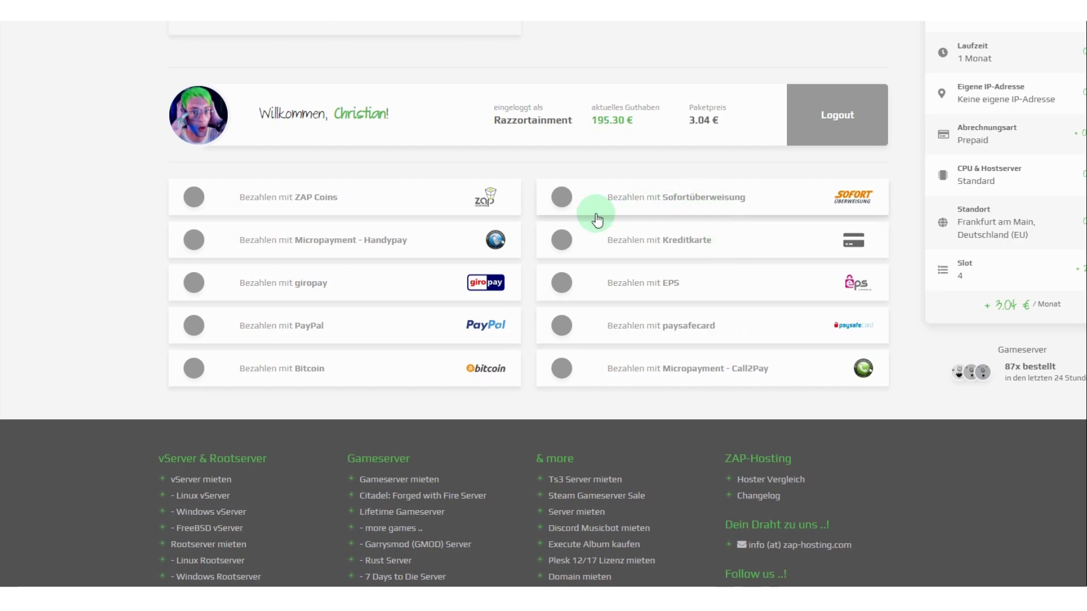
Select ZAP Coins as payment, accept the terms and the privacy policy, and place the paid order.
left_click(194, 198)
left_click(203, 254)
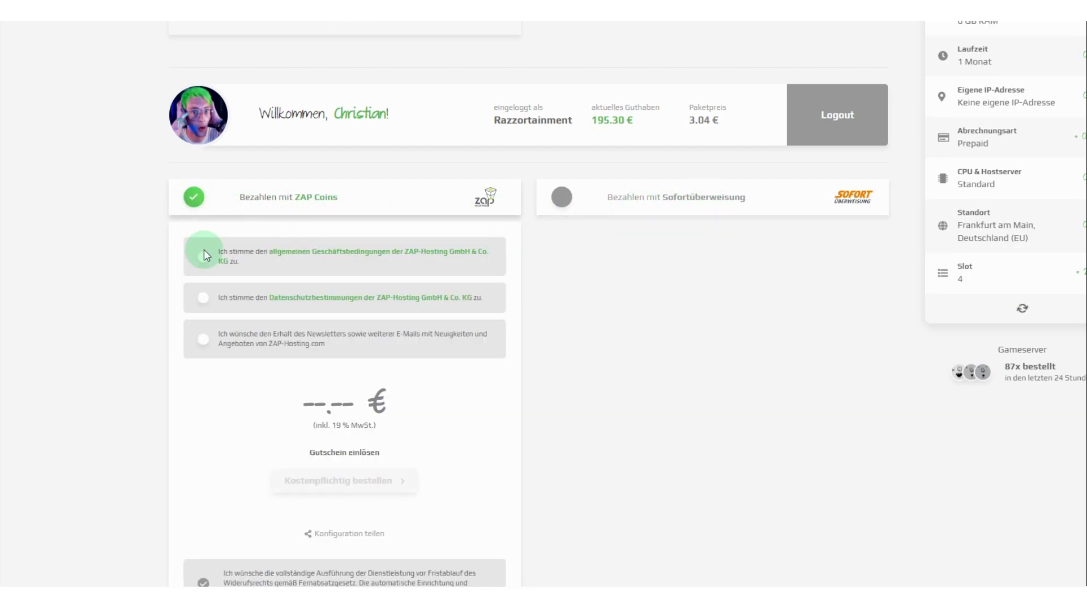
left_click(204, 298)
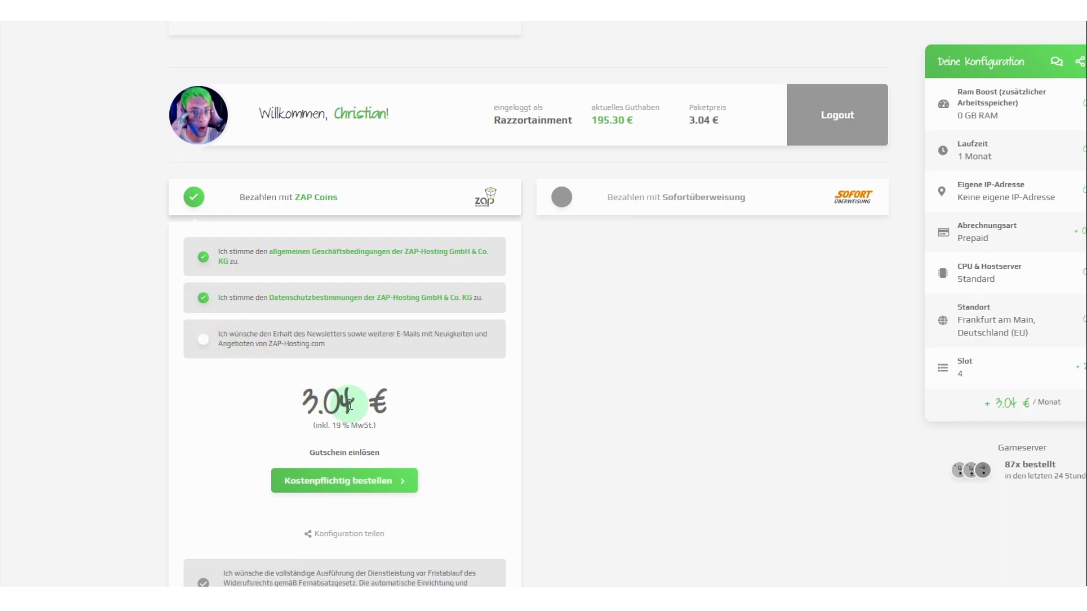
left_click(347, 487)
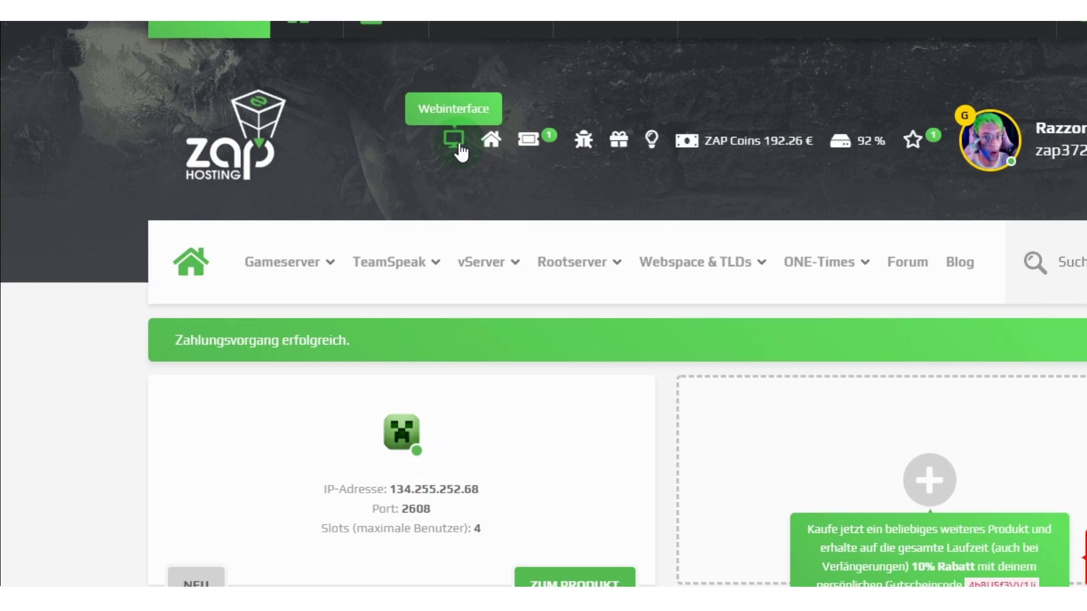
Open the new Minecraft server's web interface and examine its overview, utilisation figures and navigation entries.
left_click(460, 148)
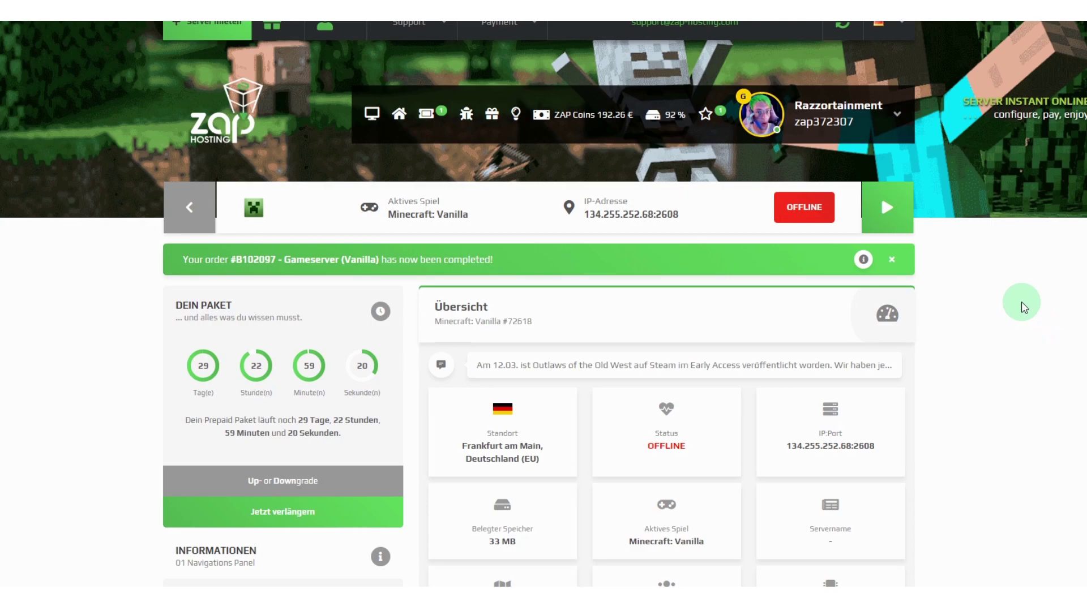
scroll(1022, 309, "down", 2)
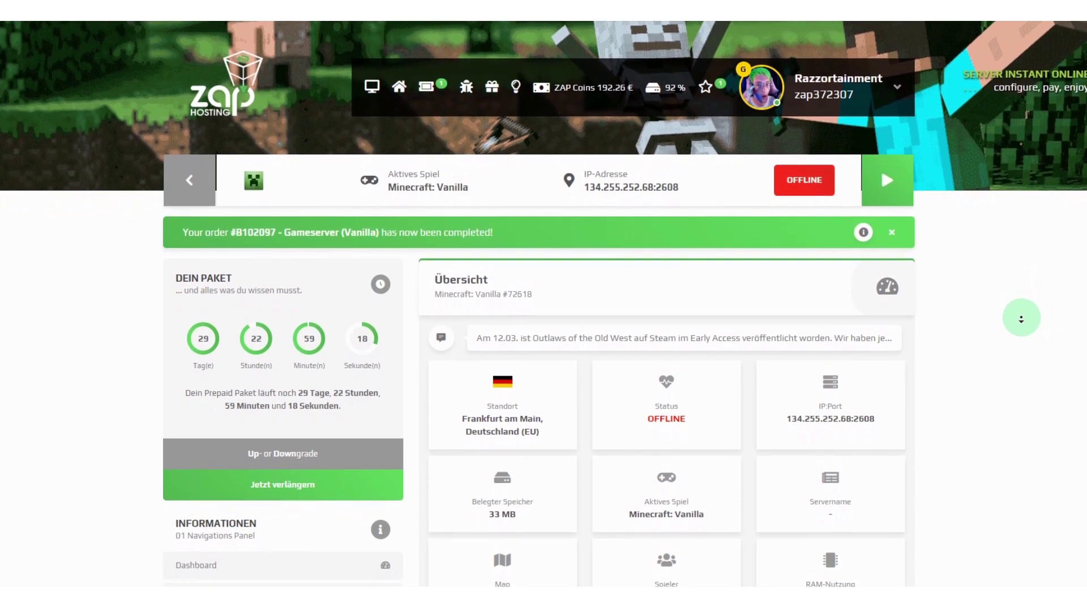
scroll(1021, 318, "down", 2)
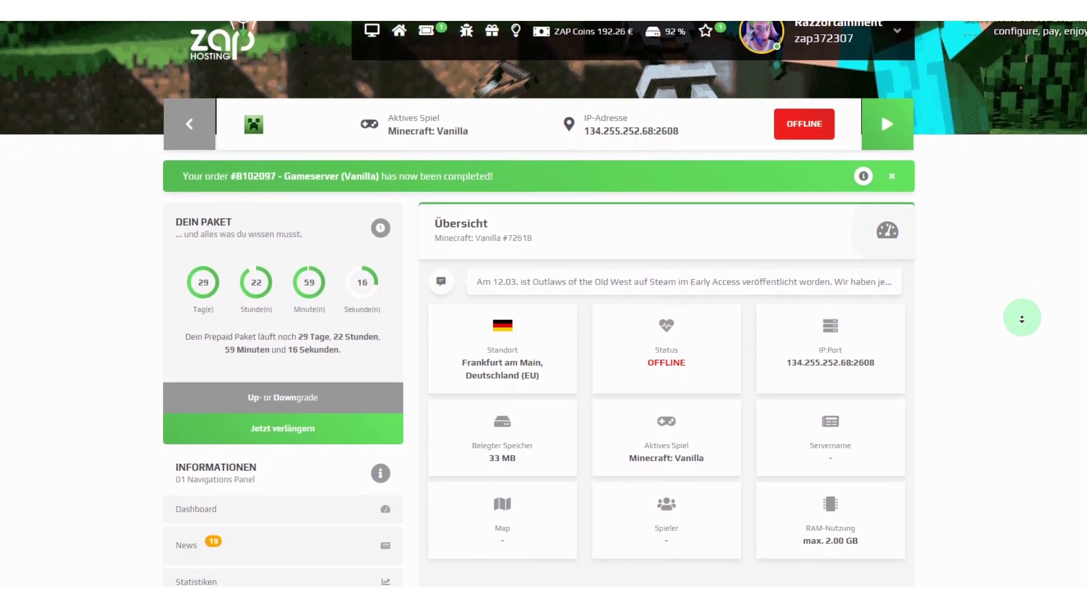
scroll(1021, 318, "down", 2)
scroll(1022, 318, "down", 2)
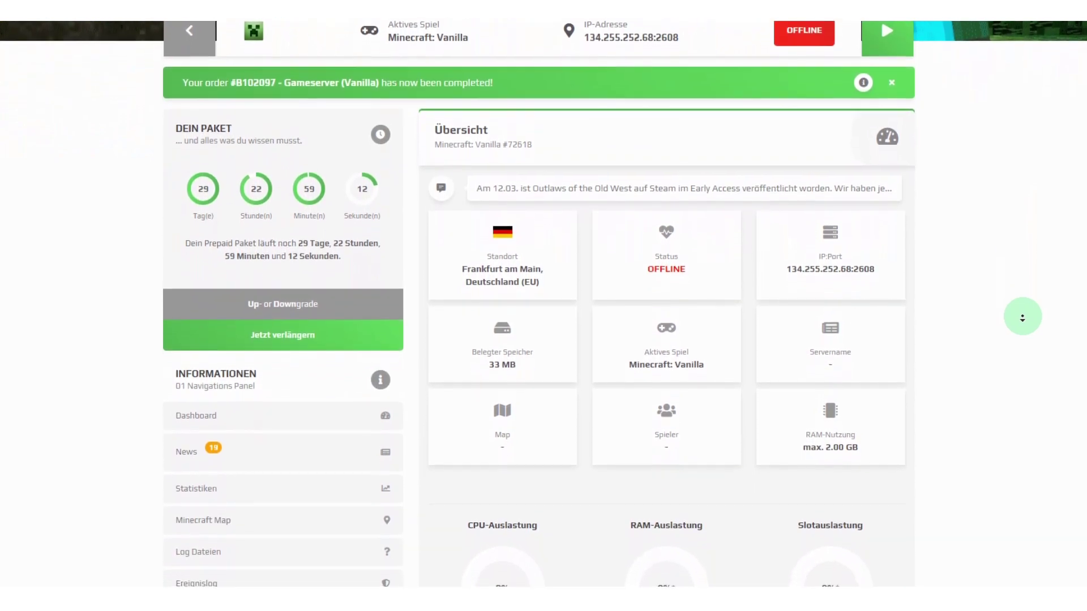
scroll(1022, 317, "down", 2)
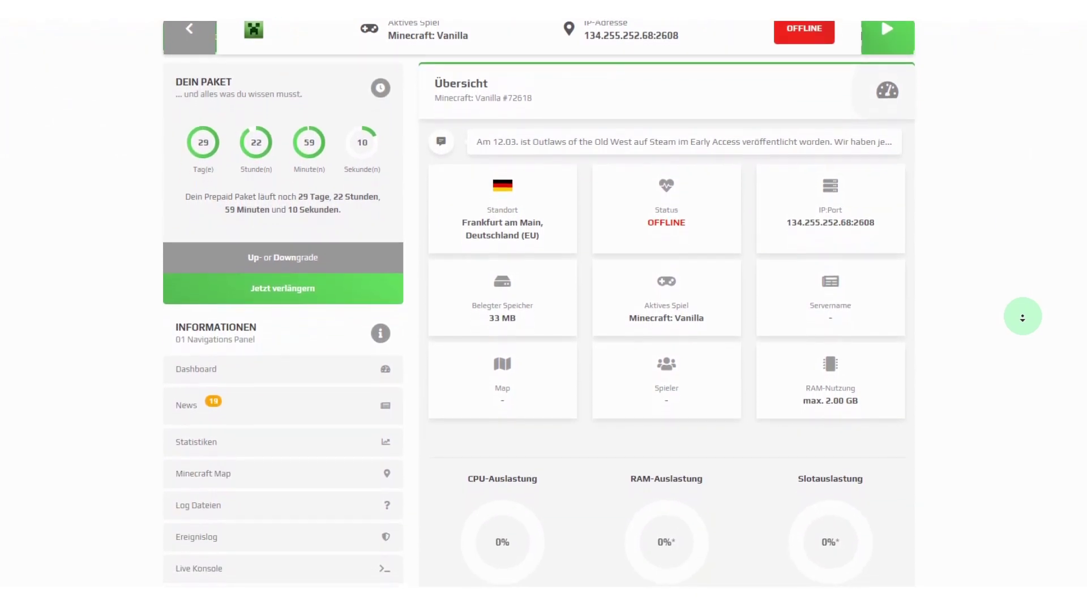
scroll(1022, 317, "down", 2)
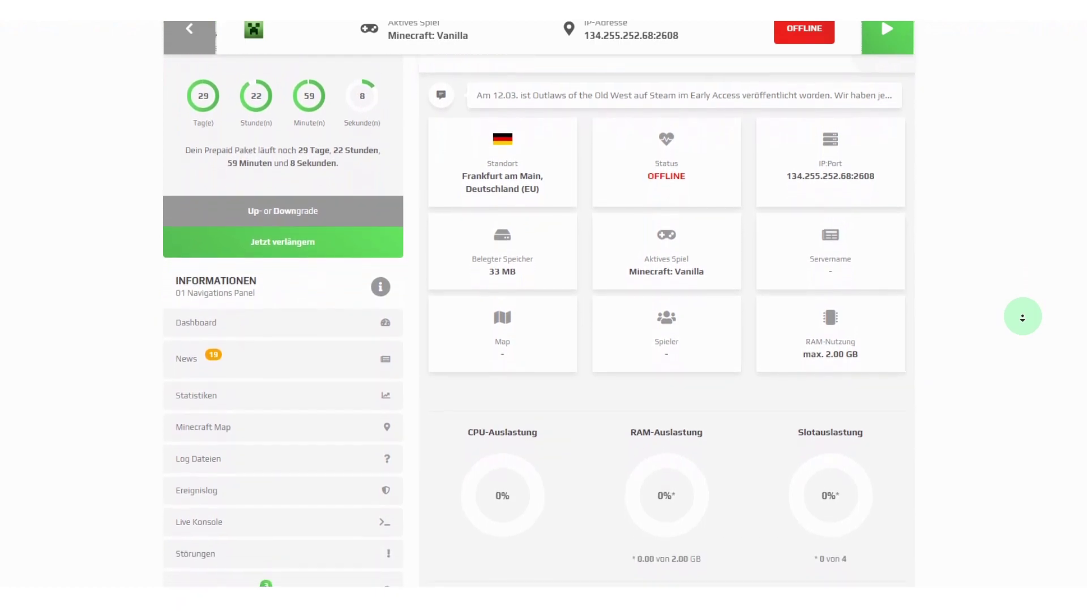
scroll(1022, 317, "down", 2)
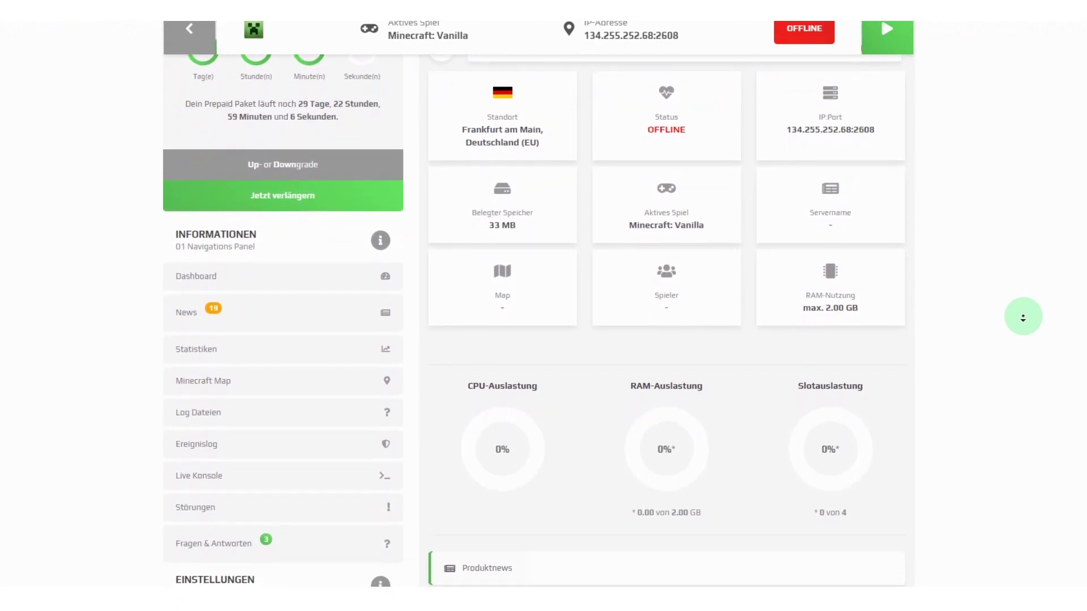
scroll(1022, 318, "down", 2)
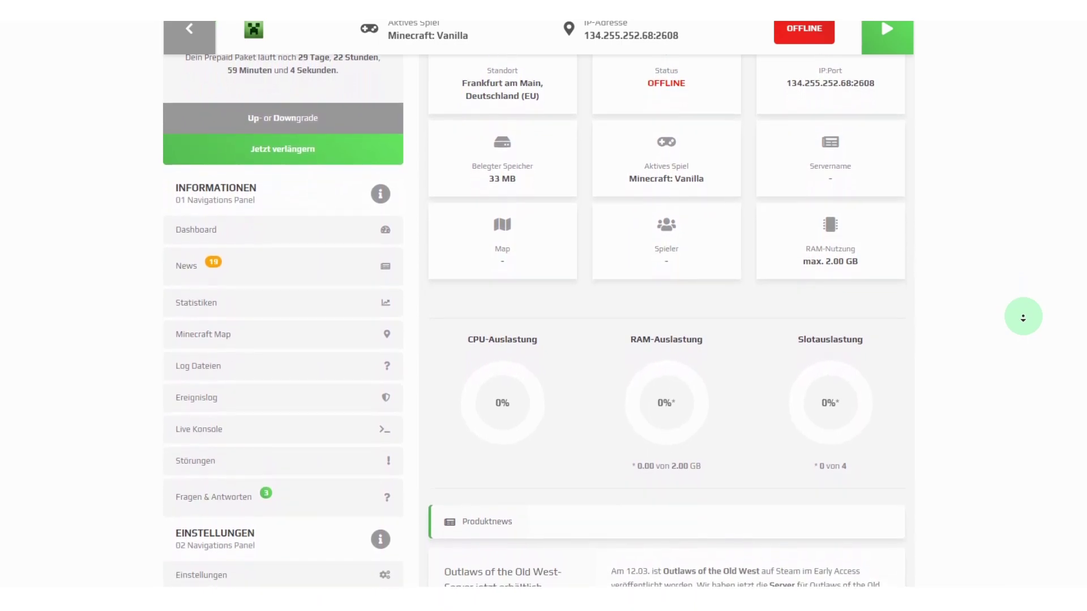
scroll(1023, 318, "down", 2)
scroll(1022, 318, "down", 1)
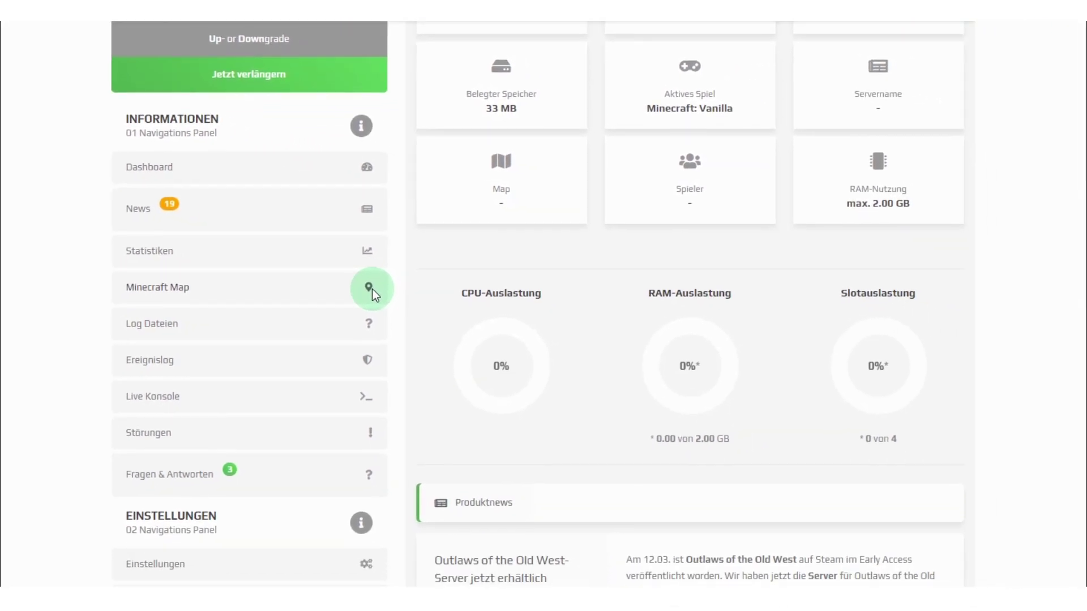
Enable generation of the Minecraft Map by choosing Ja, and save the setting.
left_click(372, 288)
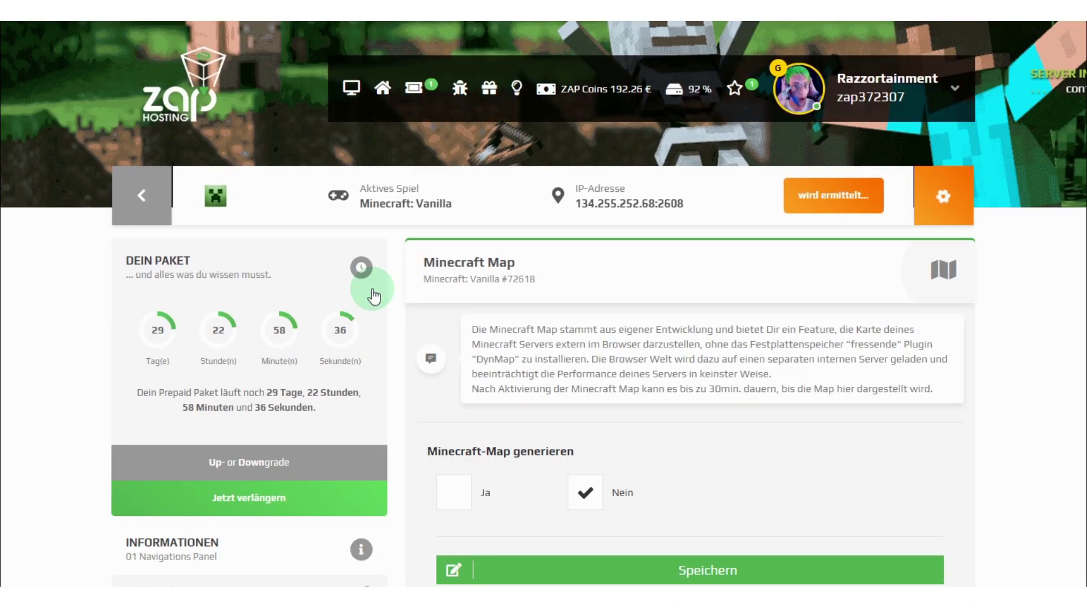
left_click(982, 358)
scroll(983, 359, "down", 4)
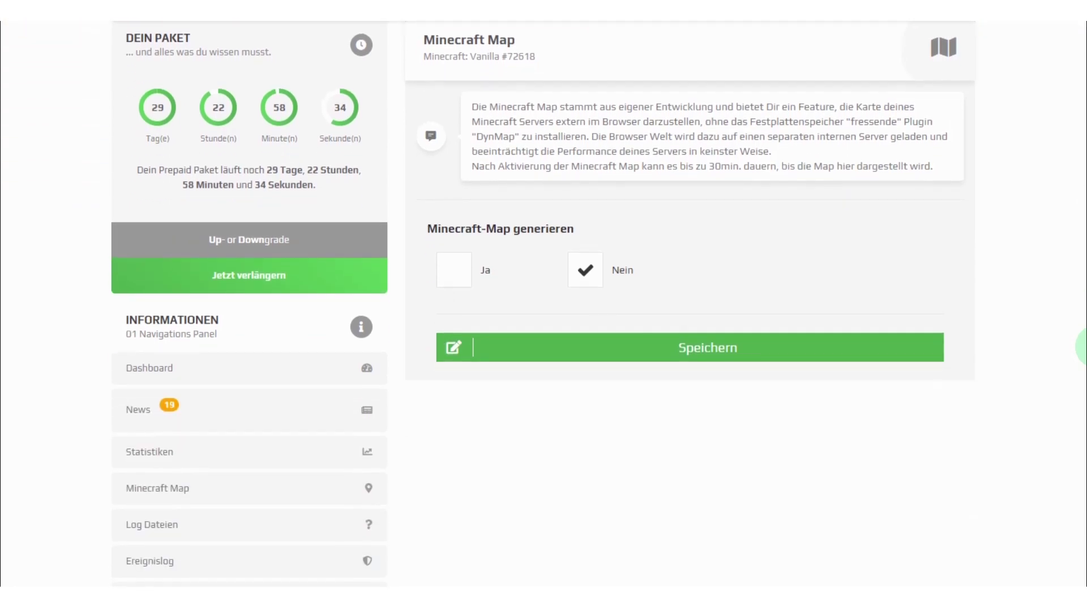
scroll(543, 305, "up", 1)
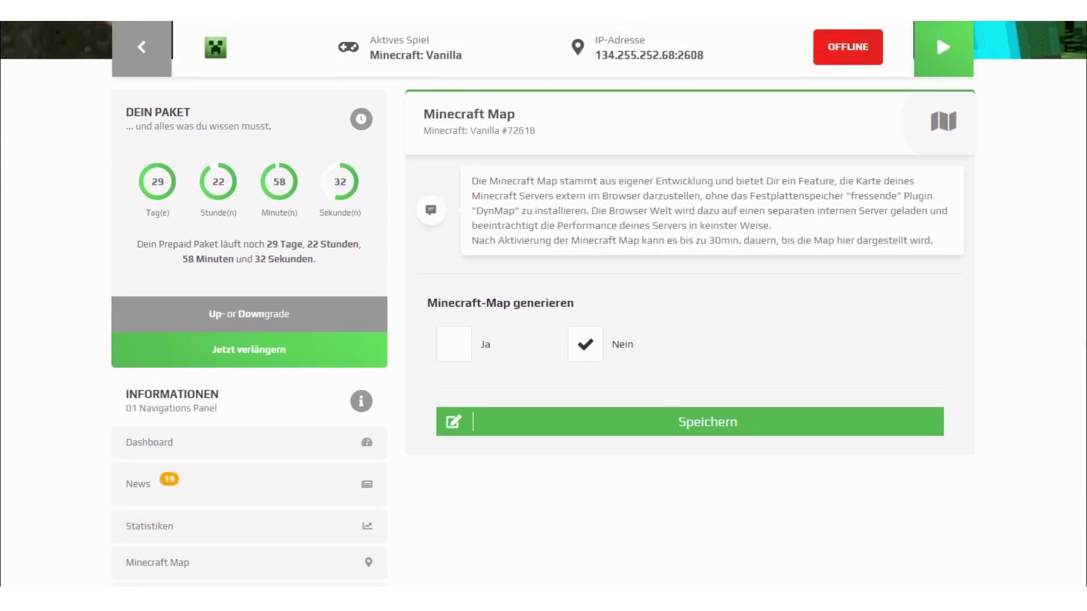
left_click(454, 345)
left_click(717, 423)
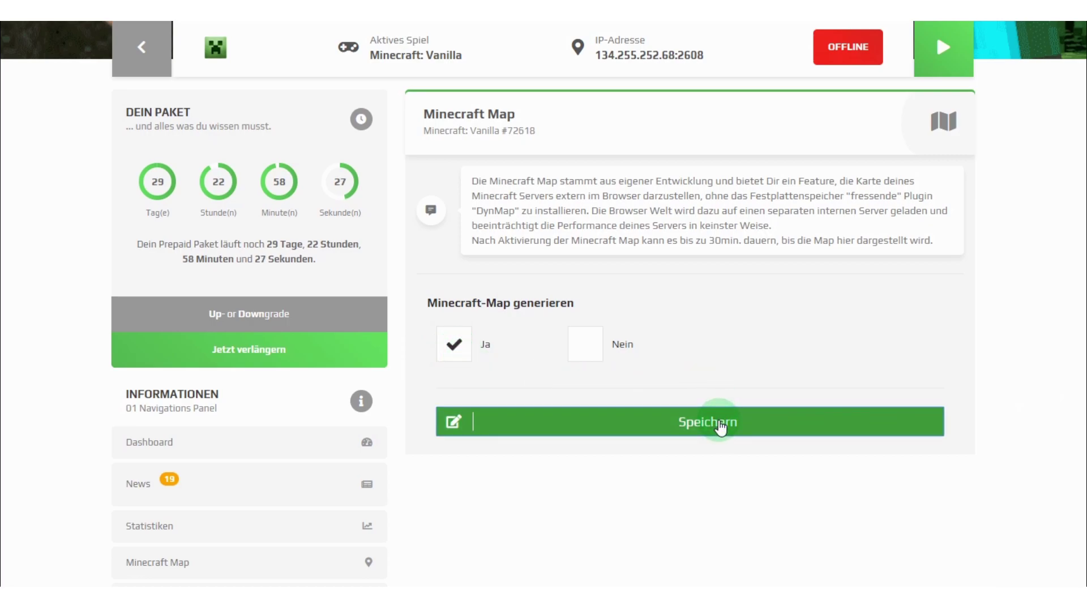
Open the server's Live Konsole page and view its description and output area.
scroll(610, 464, "down", 5)
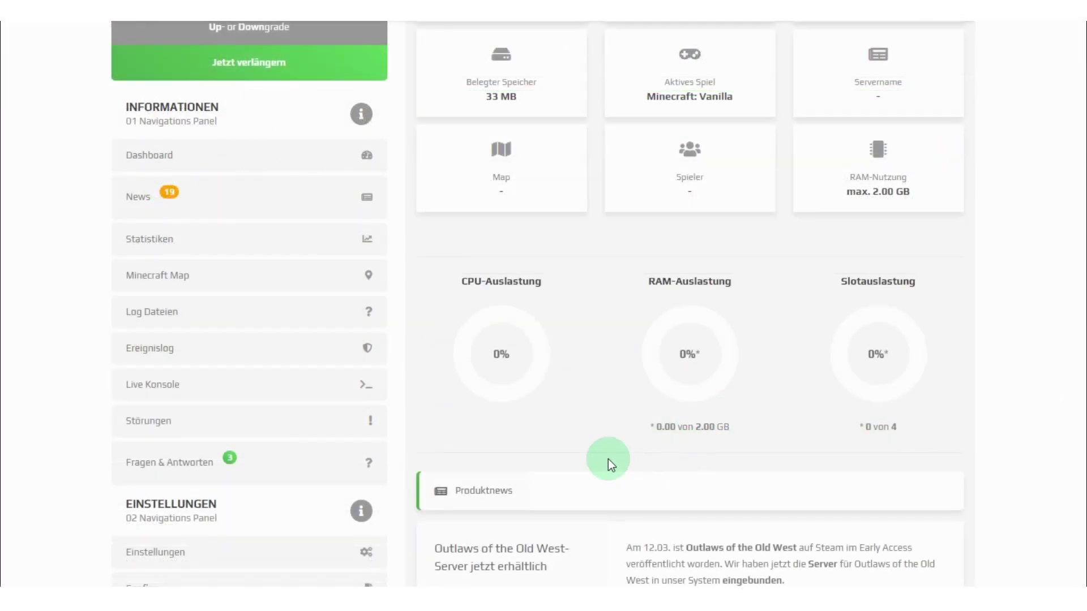
left_click(365, 390)
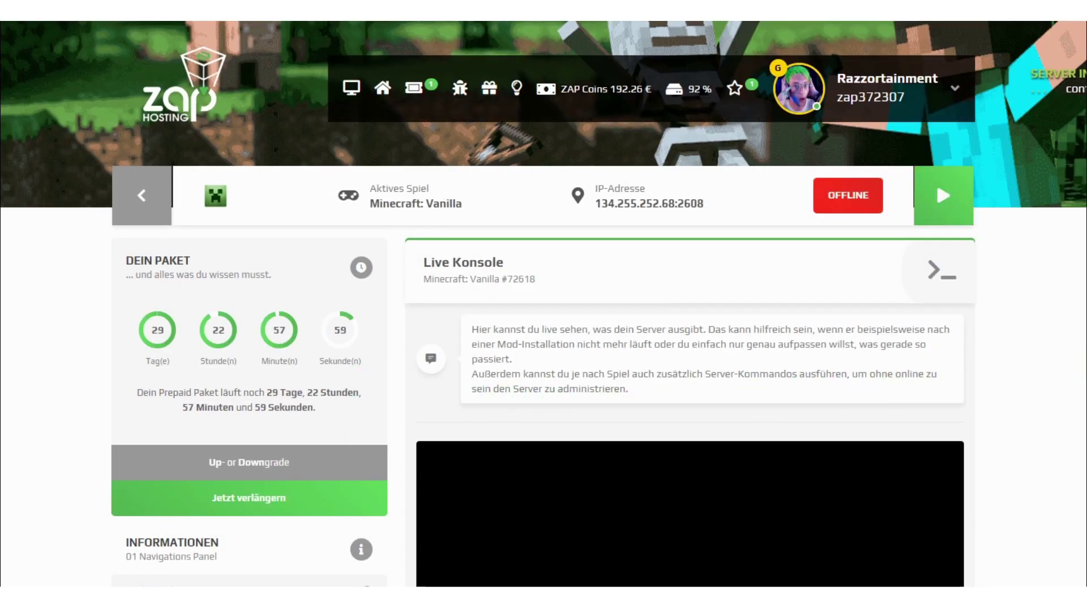
scroll(543, 305, "down", 2)
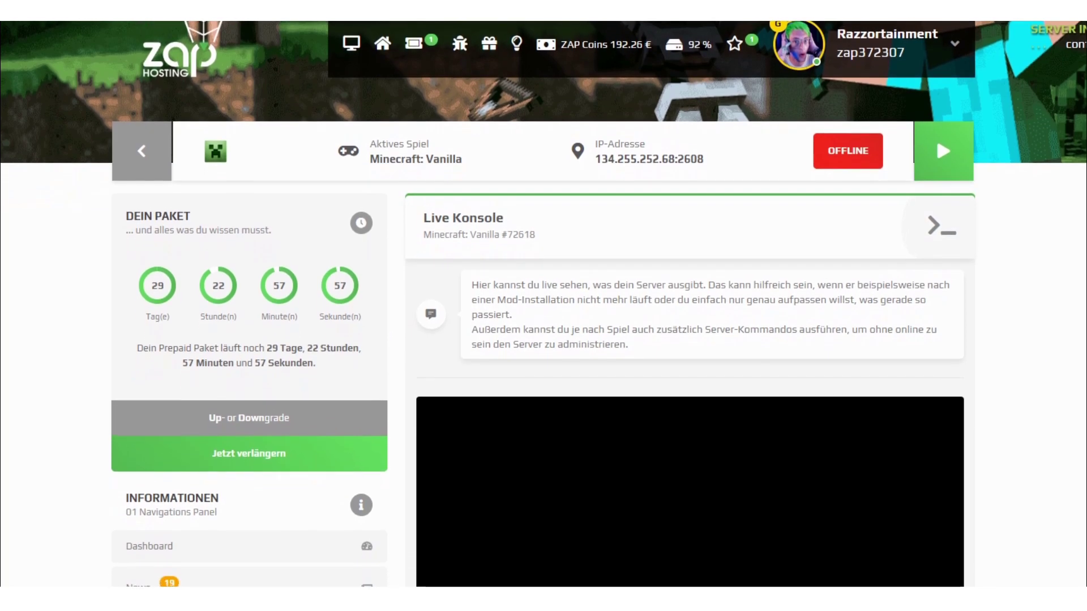
scroll(544, 306, "down", 3)
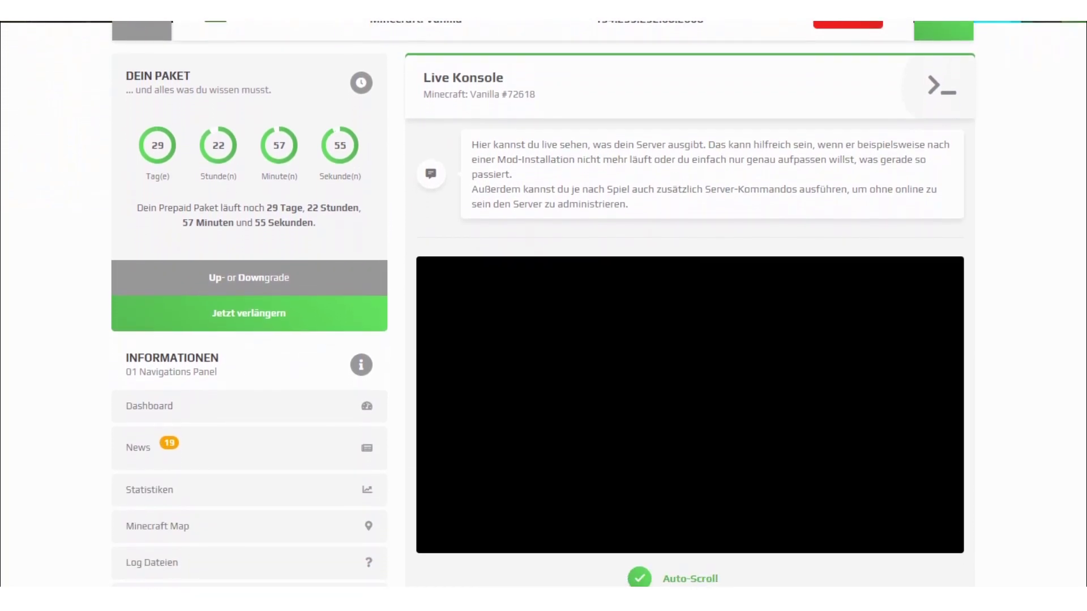
Start the Minecraft server and grant the player's account operator rights by sending the /op command with the player name in the Live Konsole.
scroll(543, 305, "down", 3)
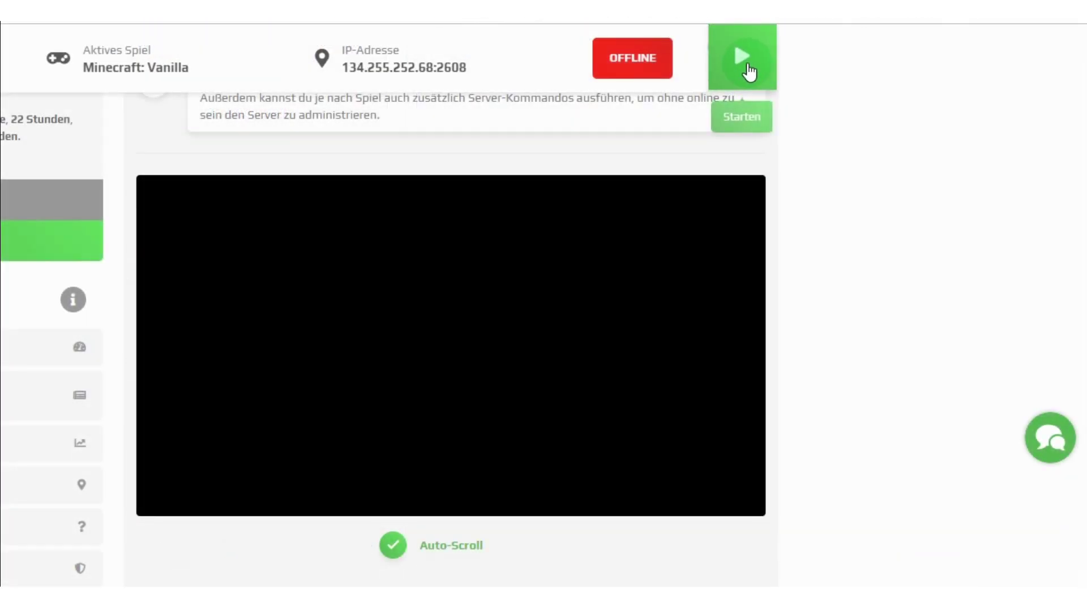
left_click(748, 72)
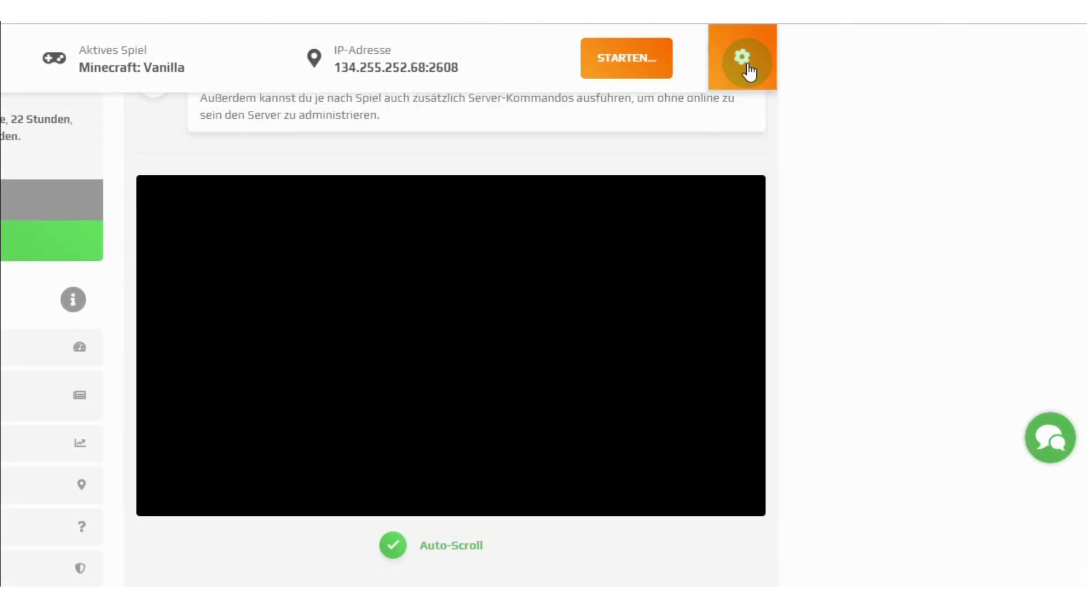
left_click(447, 487)
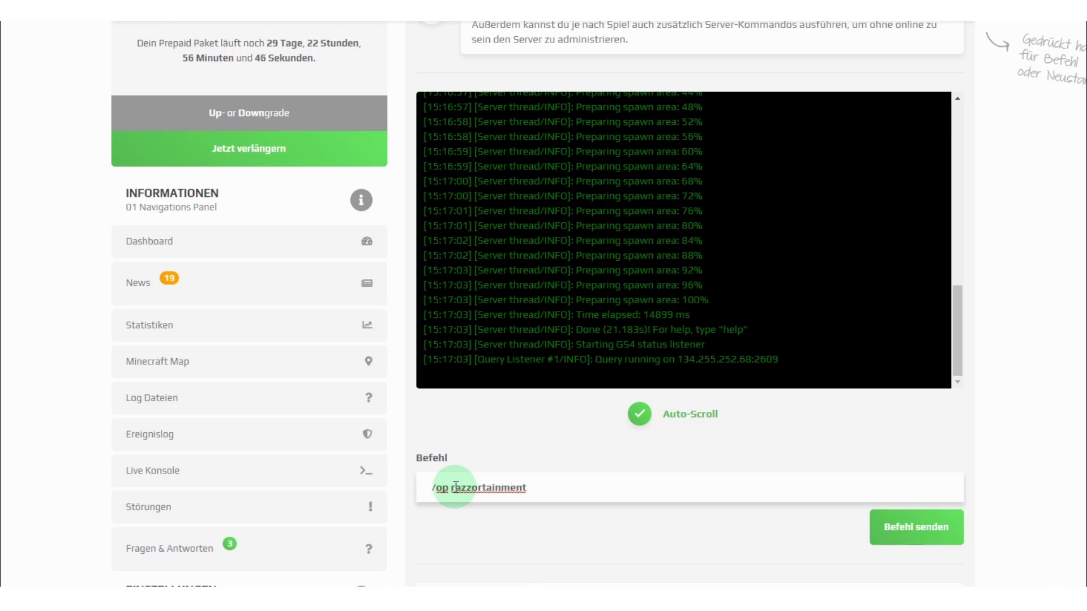
left_click(912, 543)
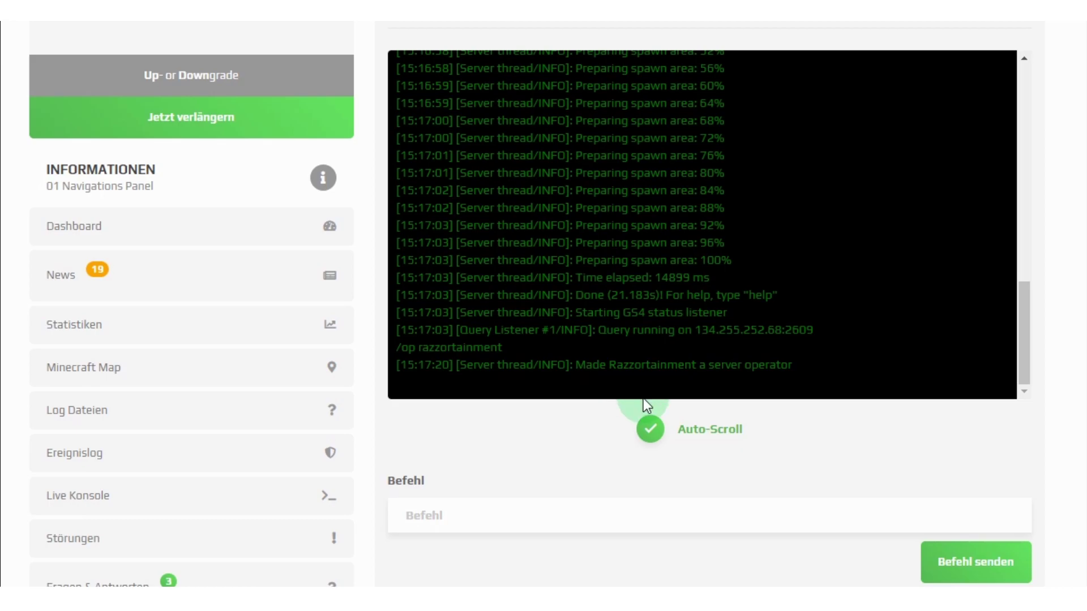
View the Fragen & Antworten page, and open the Configs page to look over its available configuration files.
scroll(702, 305, "down", 4)
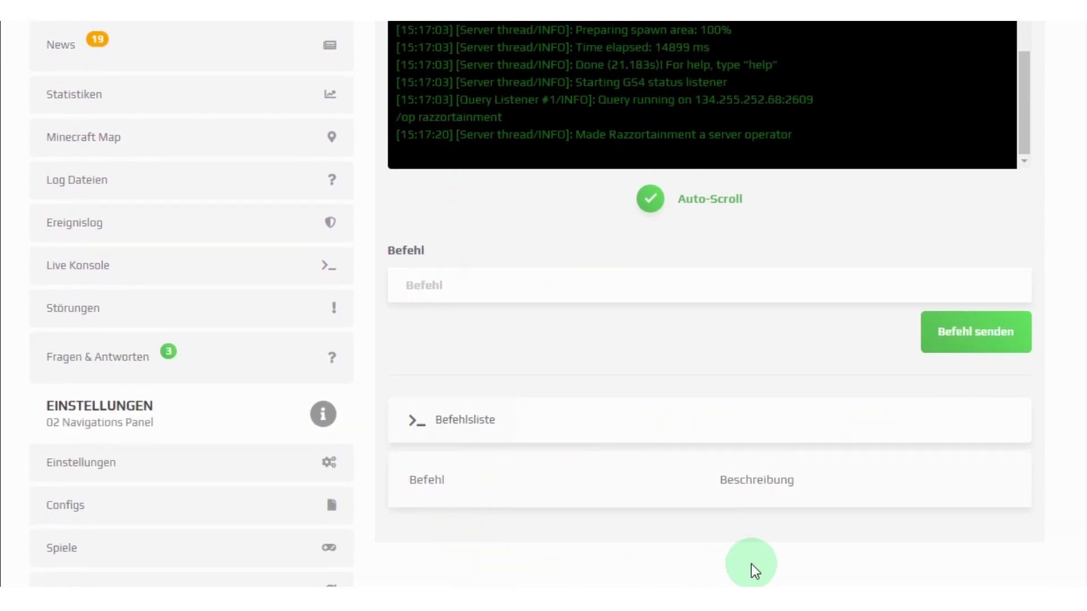
left_click(351, 357)
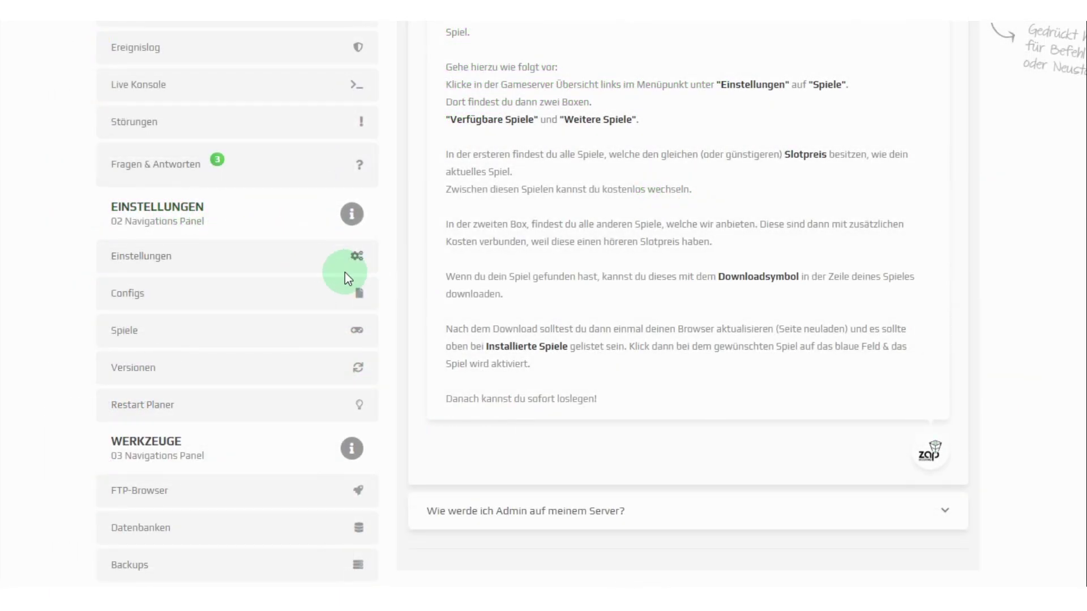
left_click(363, 297)
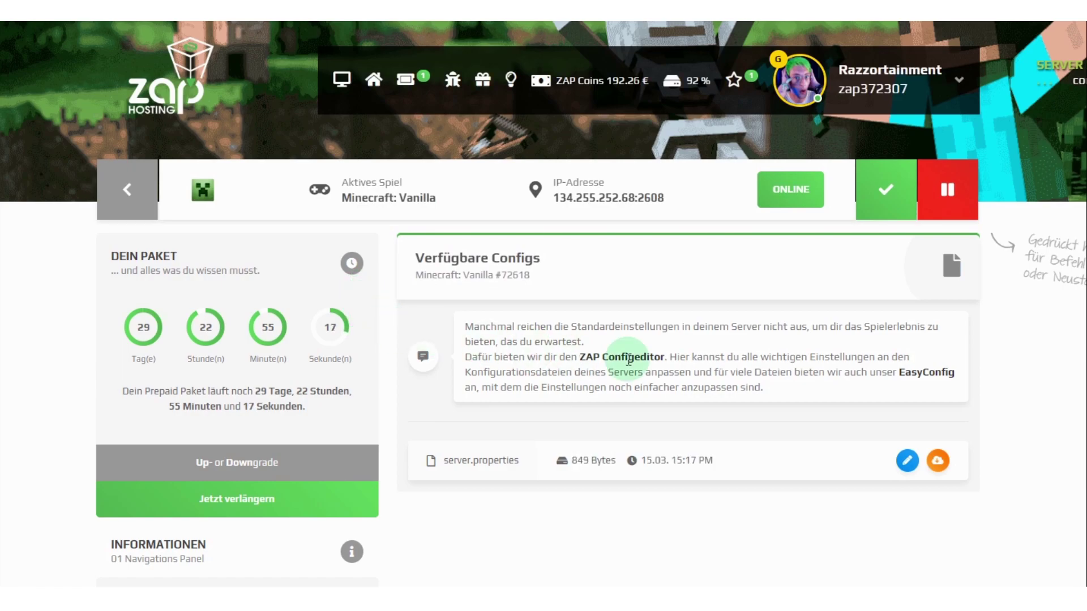
middle_click(1056, 344)
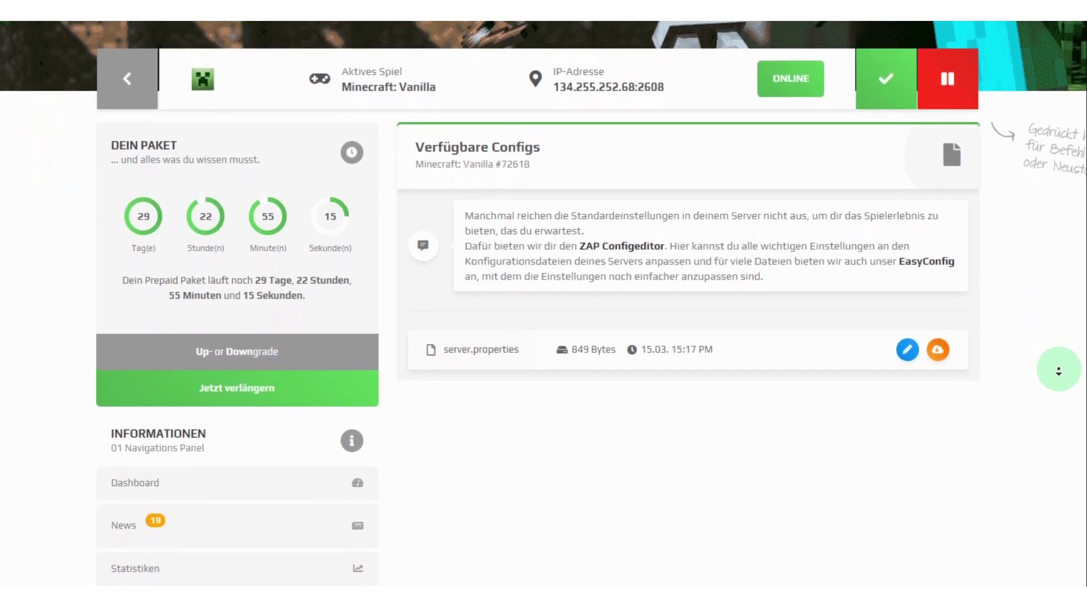
scroll(1058, 369, "down", 3)
middle_click(1060, 436)
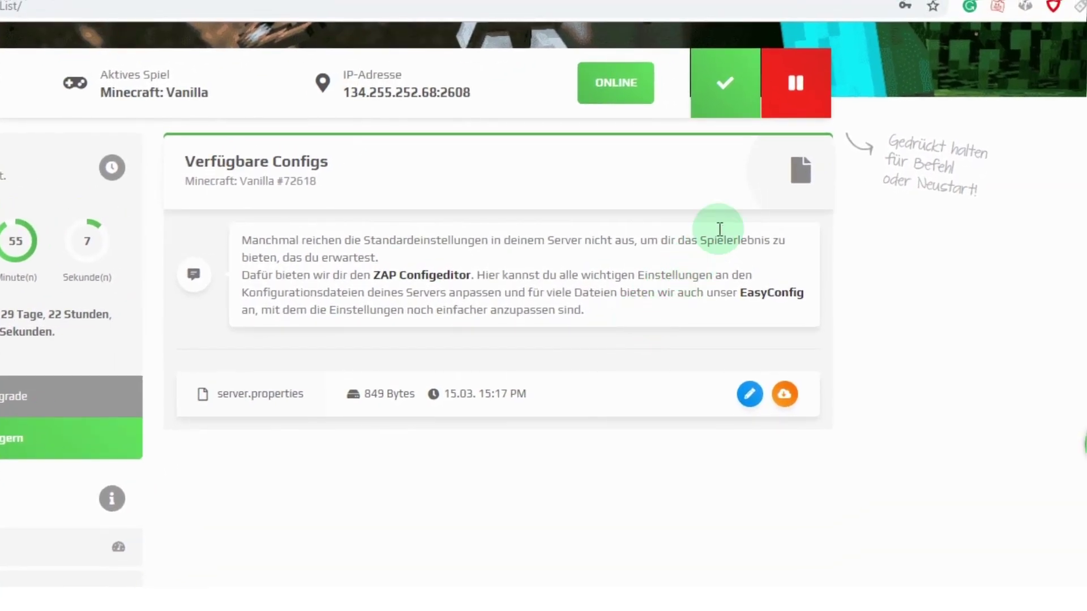
Stop the running server and open server.properties in the config editor to examine its settings.
left_click(784, 95)
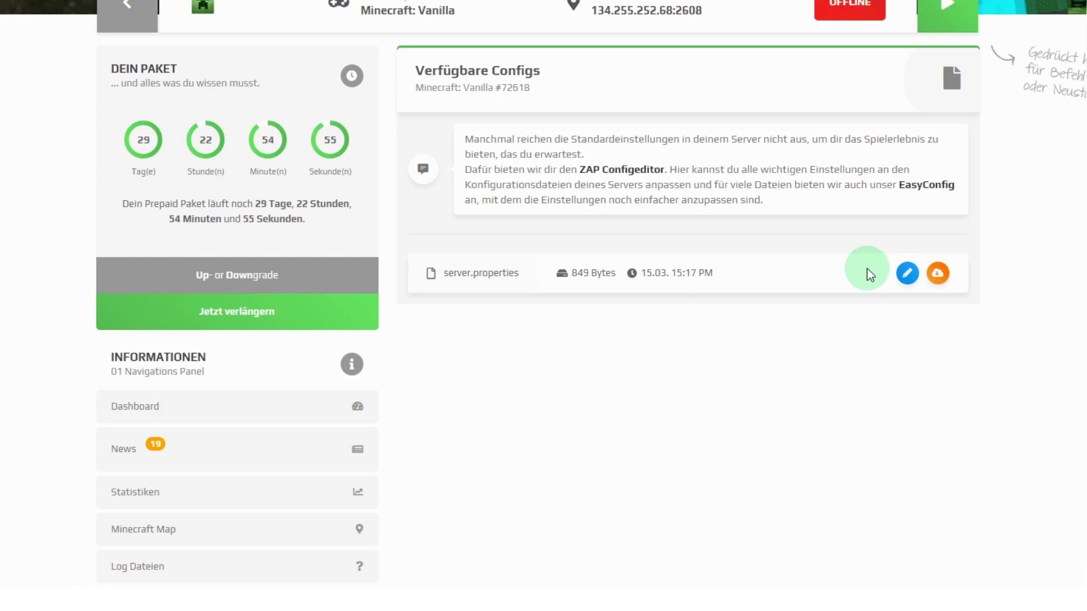
left_click(907, 274)
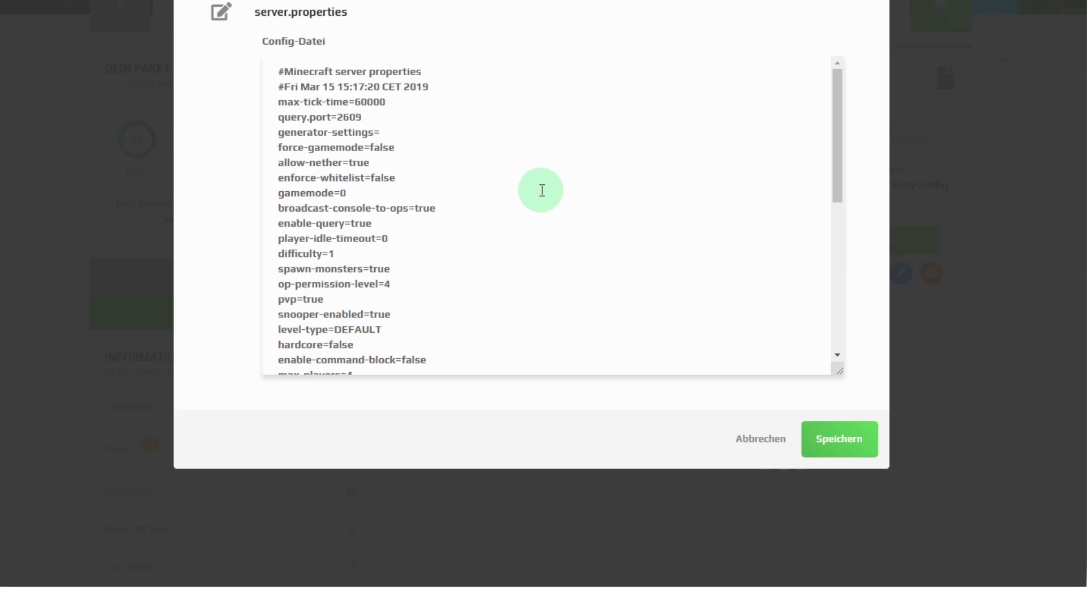
scroll(542, 190, "down", 5)
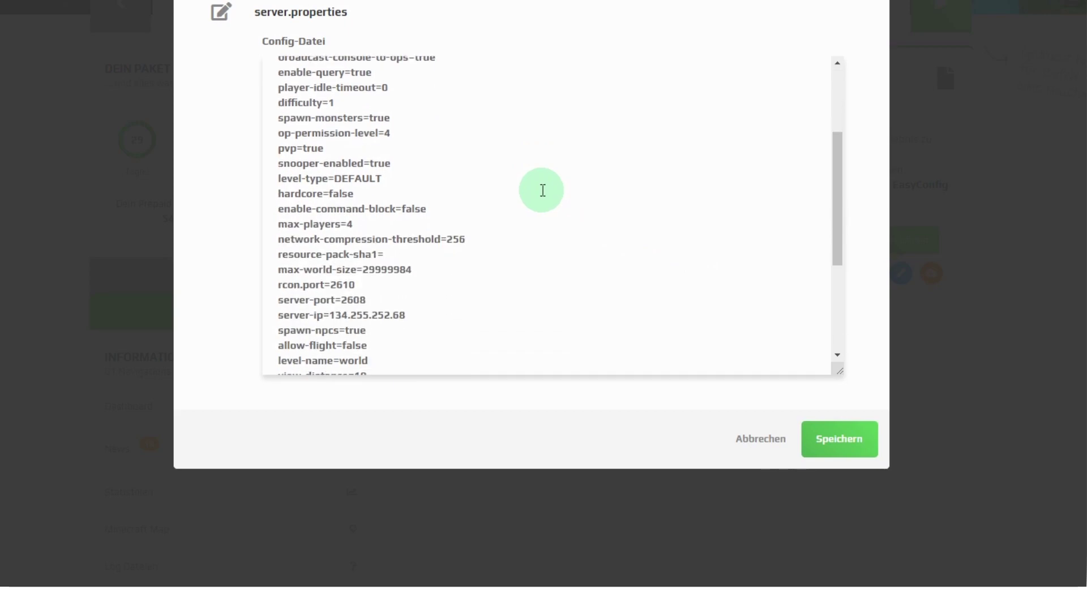
scroll(541, 190, "down", 2)
scroll(542, 191, "down", 2)
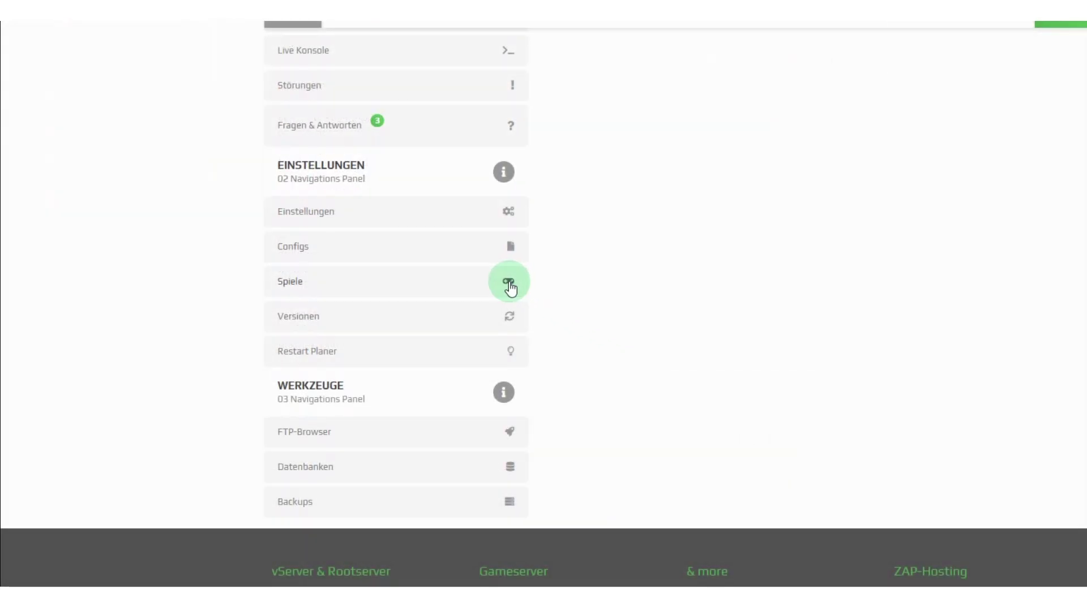
Open the server's Spiele page, expand Verfügbare Spiele, and browse the installable games and their slot prices.
left_click(508, 282)
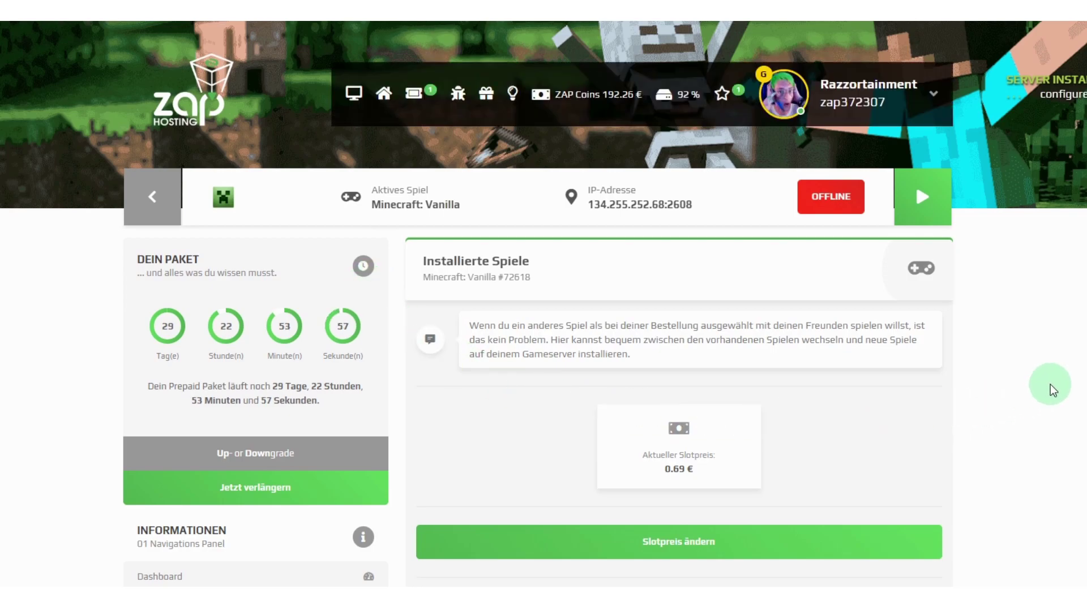
scroll(1048, 418, "down", 4)
scroll(1049, 420, "down", 4)
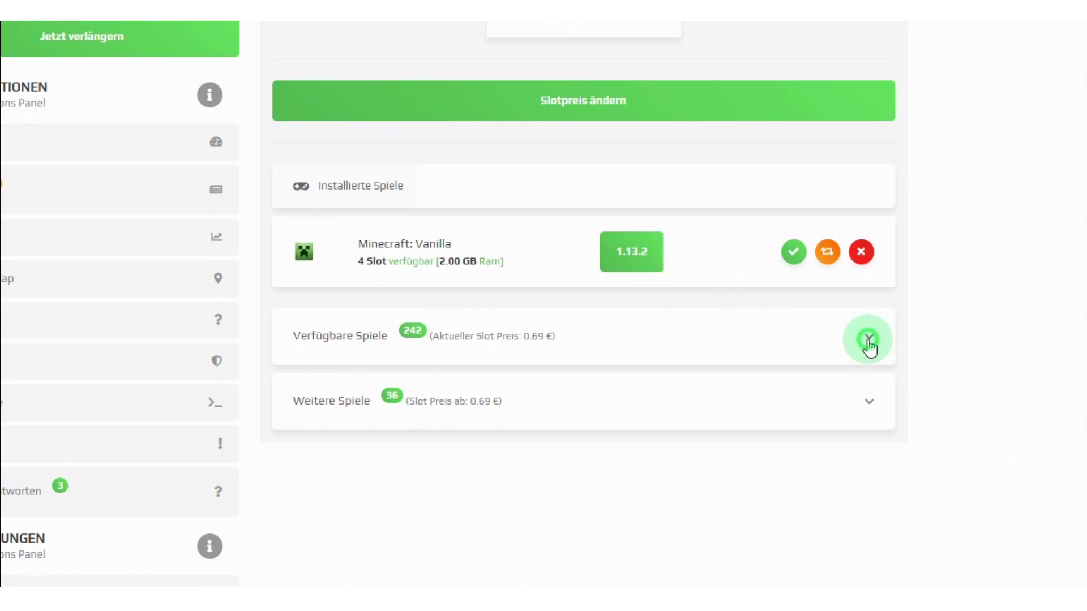
left_click(868, 340)
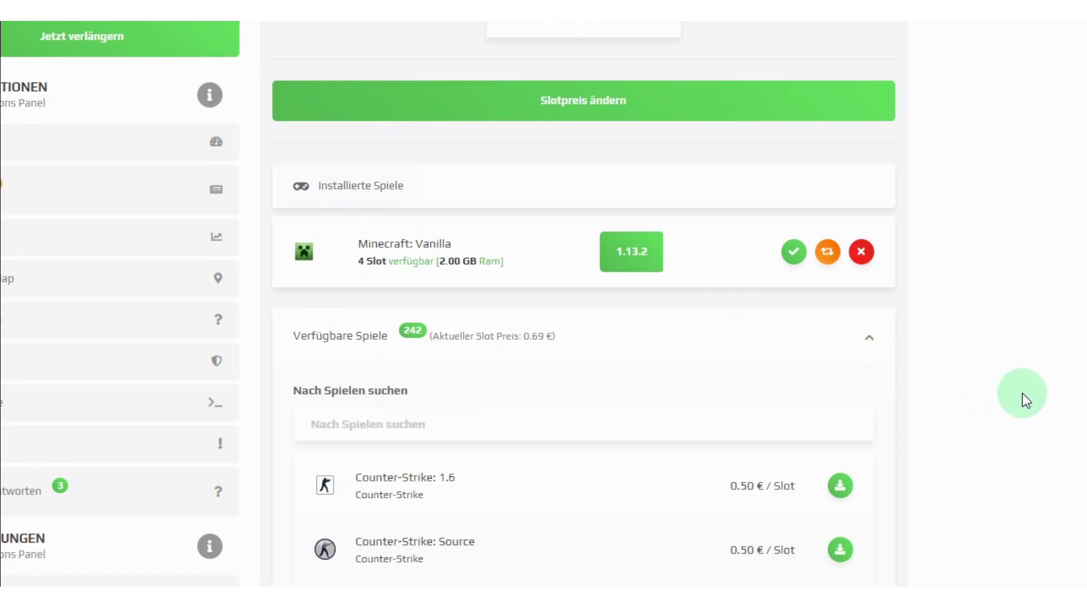
scroll(1024, 398, "down", 1)
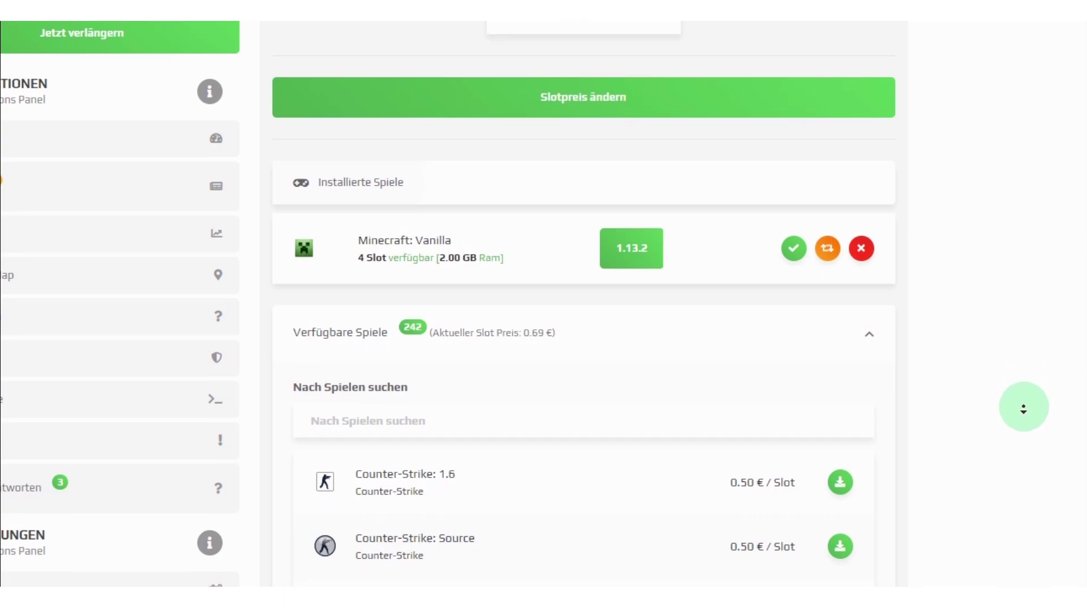
scroll(1025, 407, "down", 1)
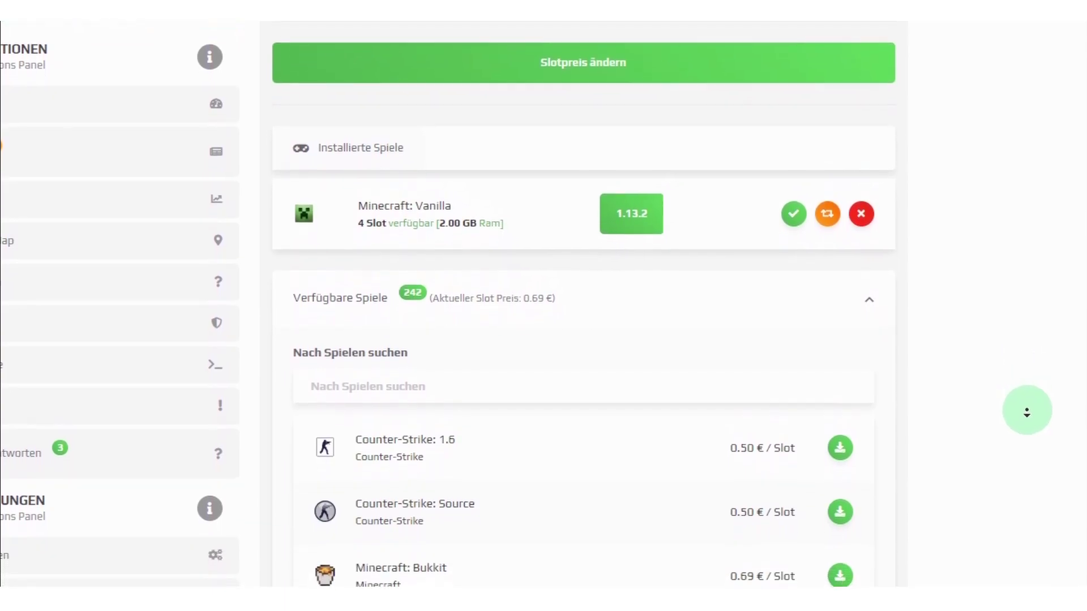
scroll(1029, 416, "down", 2)
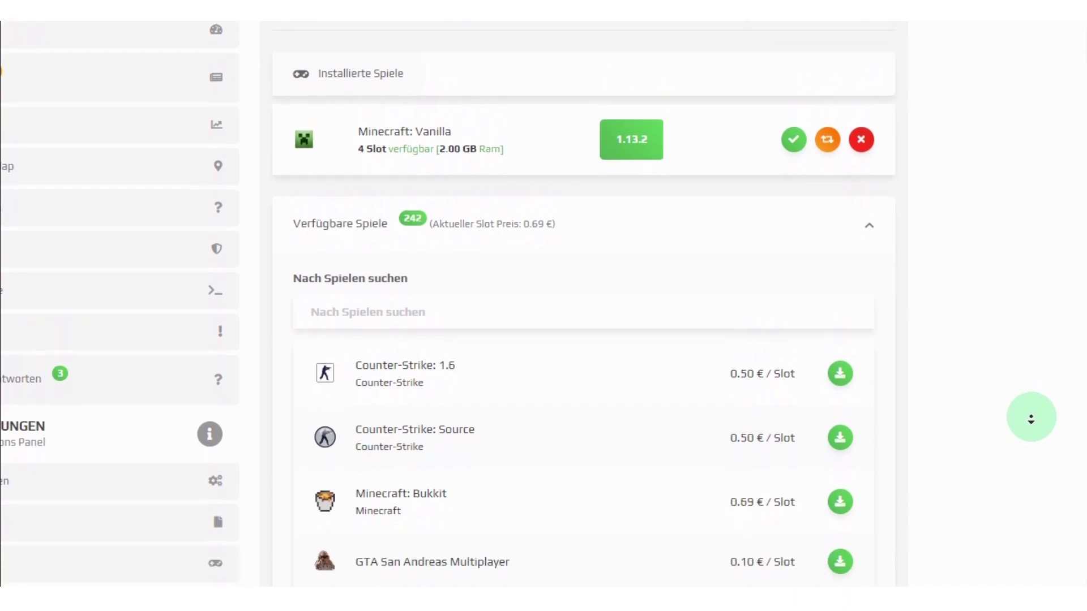
scroll(1034, 421, "down", 3)
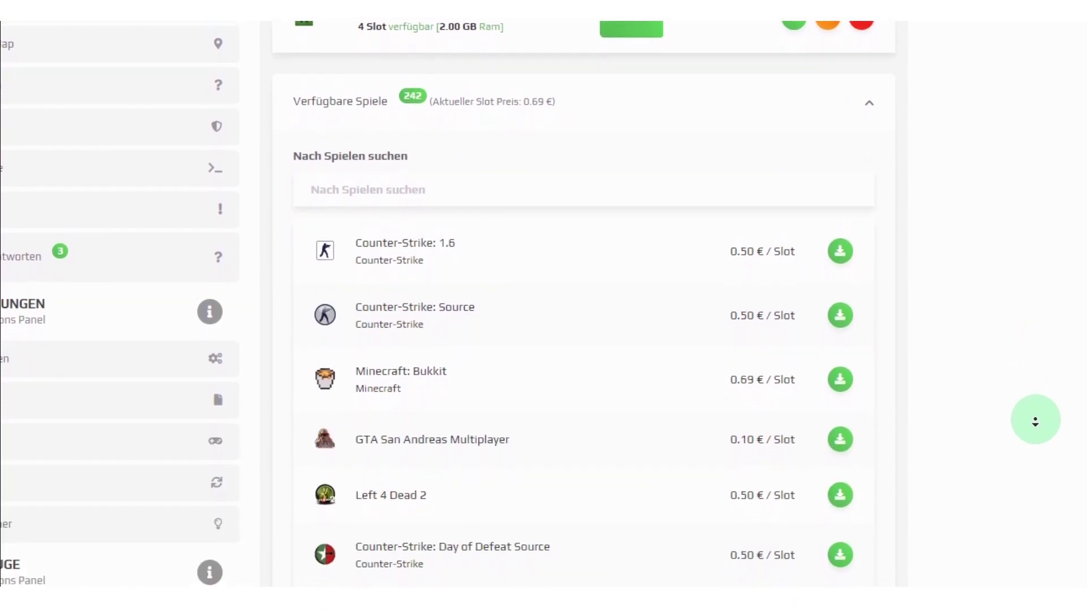
scroll(1035, 422, "down", 3)
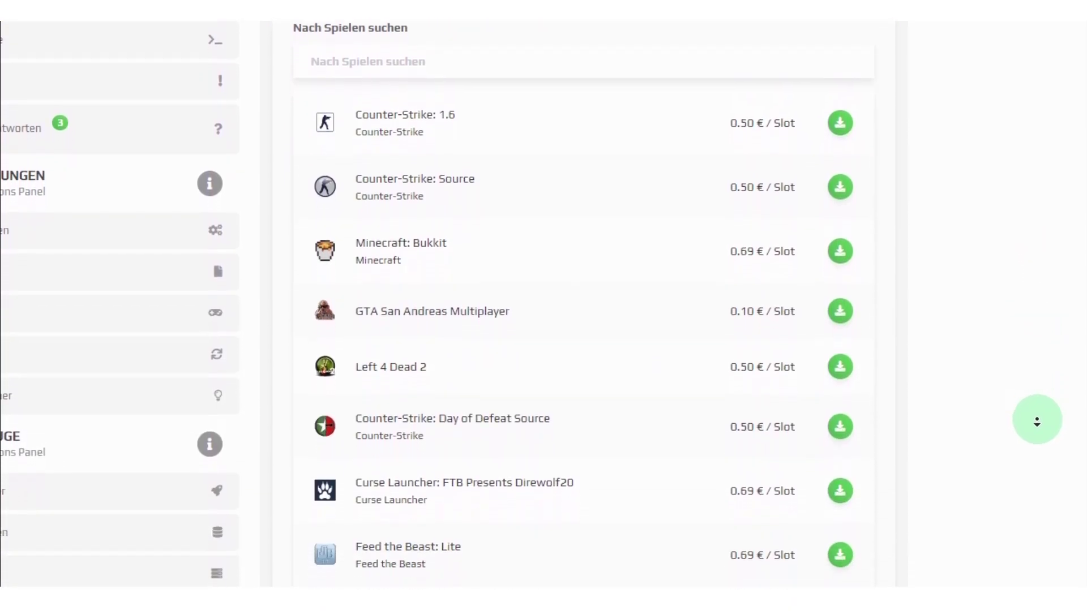
scroll(1037, 422, "down", 3)
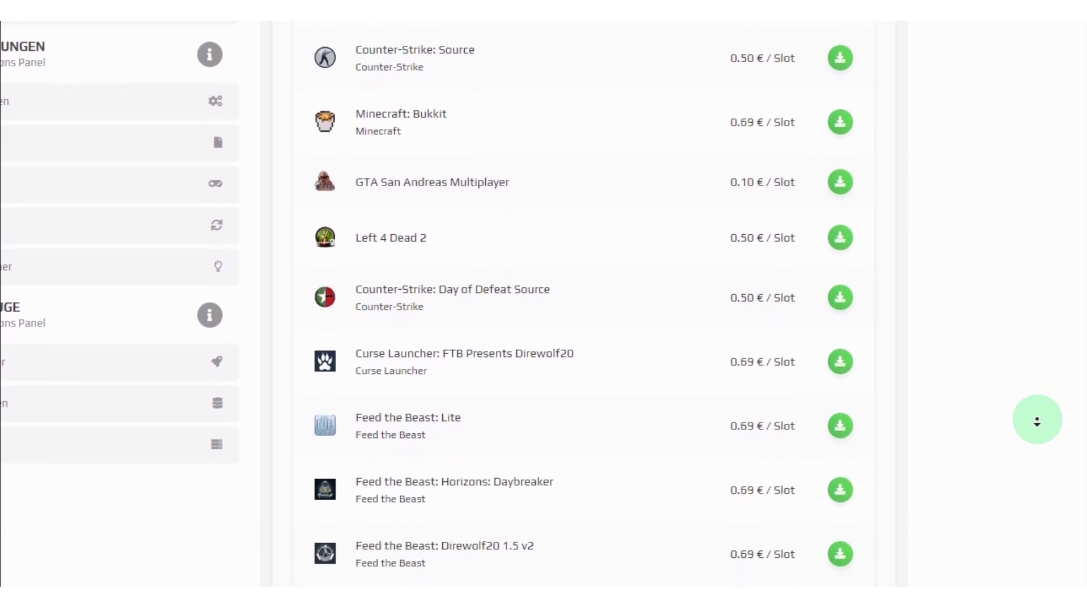
scroll(1041, 422, "down", 3)
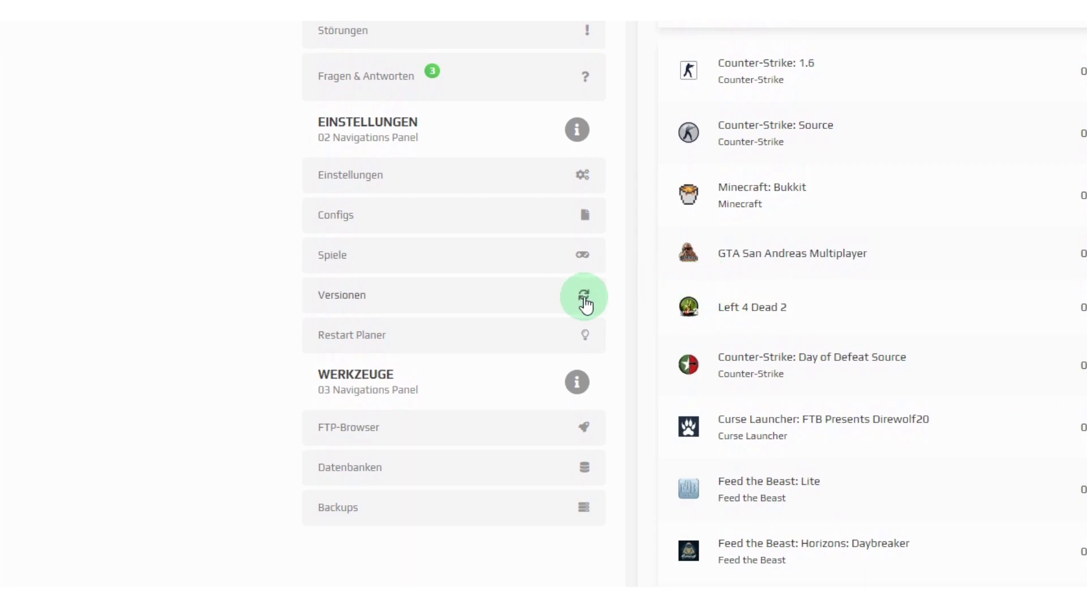
Open the Versionen page and downgrade the installed game version to Minecraft - 1.12.2 without a fresh reinstall.
left_click(584, 296)
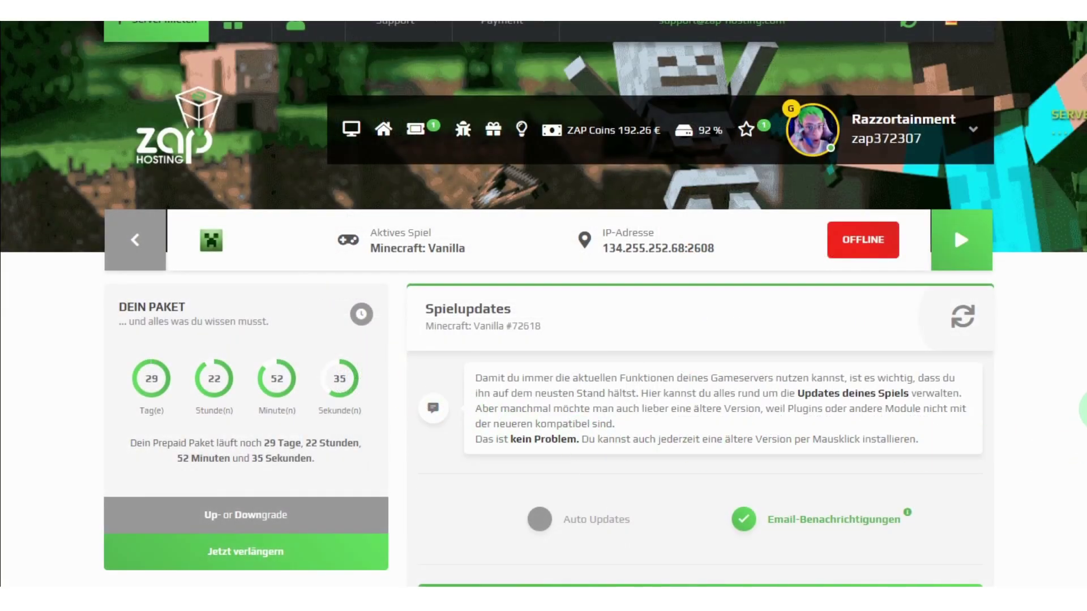
scroll(544, 305, "down", 3)
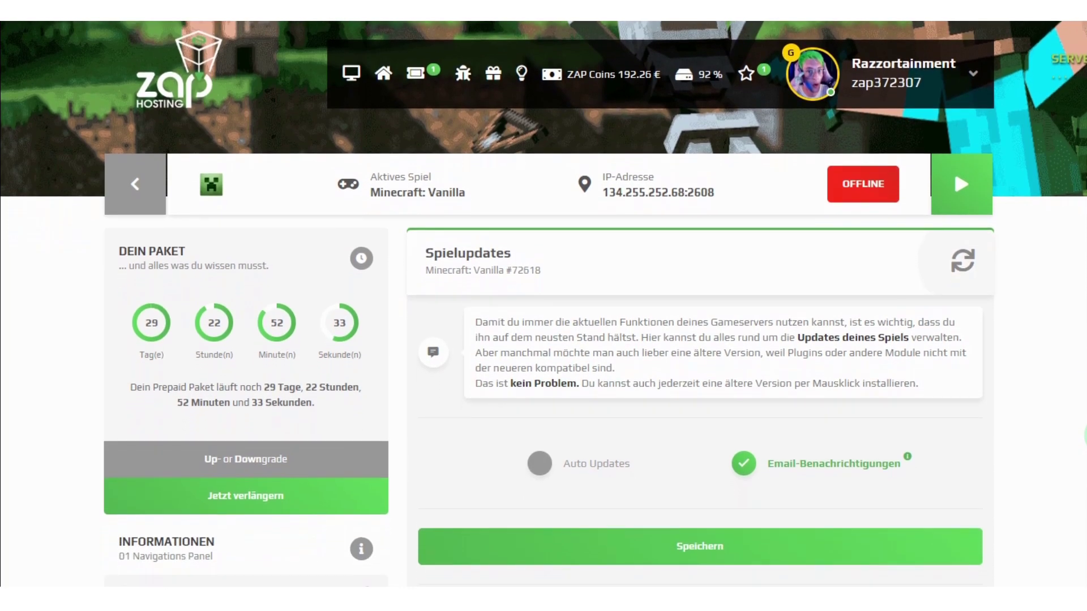
scroll(543, 306, "down", 5)
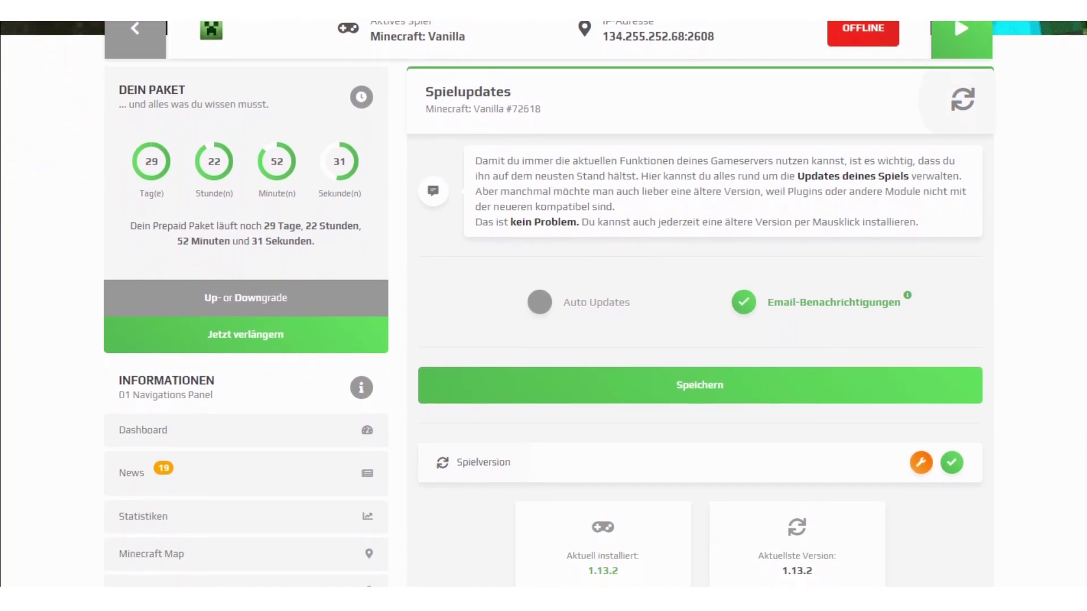
scroll(543, 305, "down", 4)
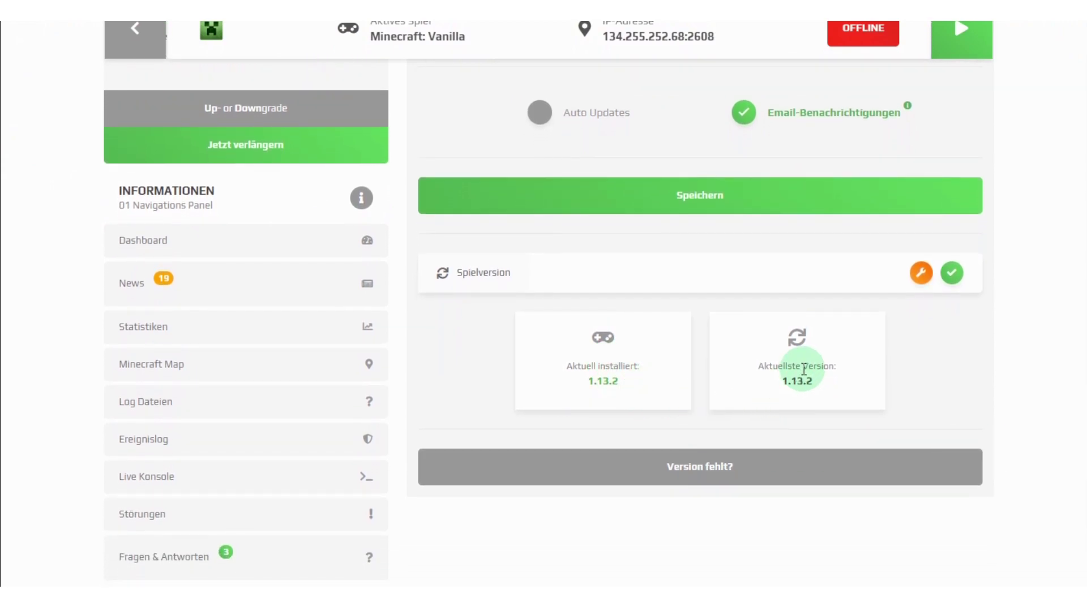
left_click(920, 274)
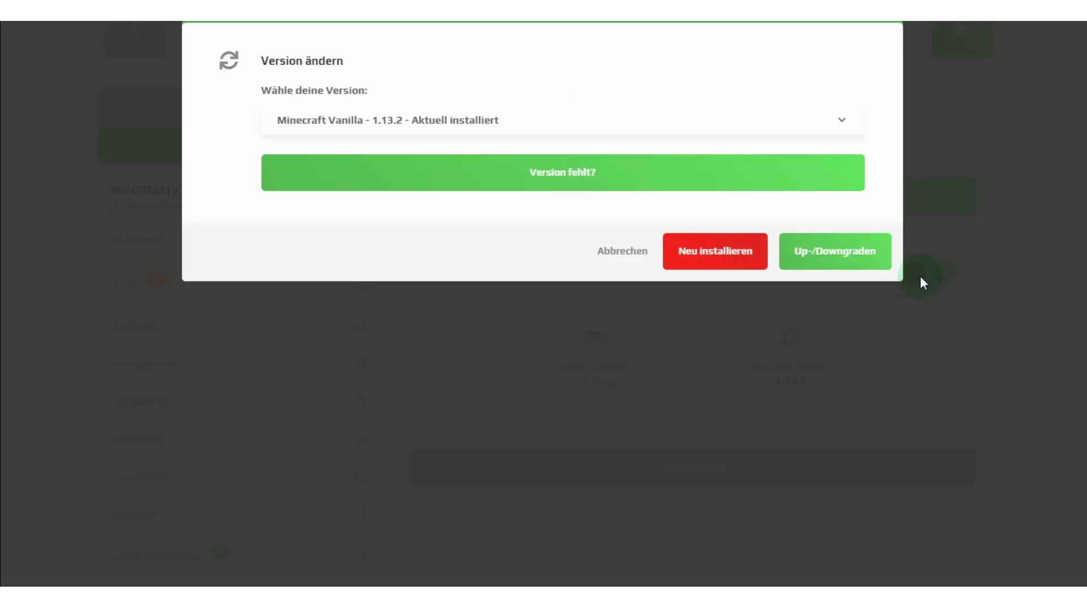
left_click(715, 126)
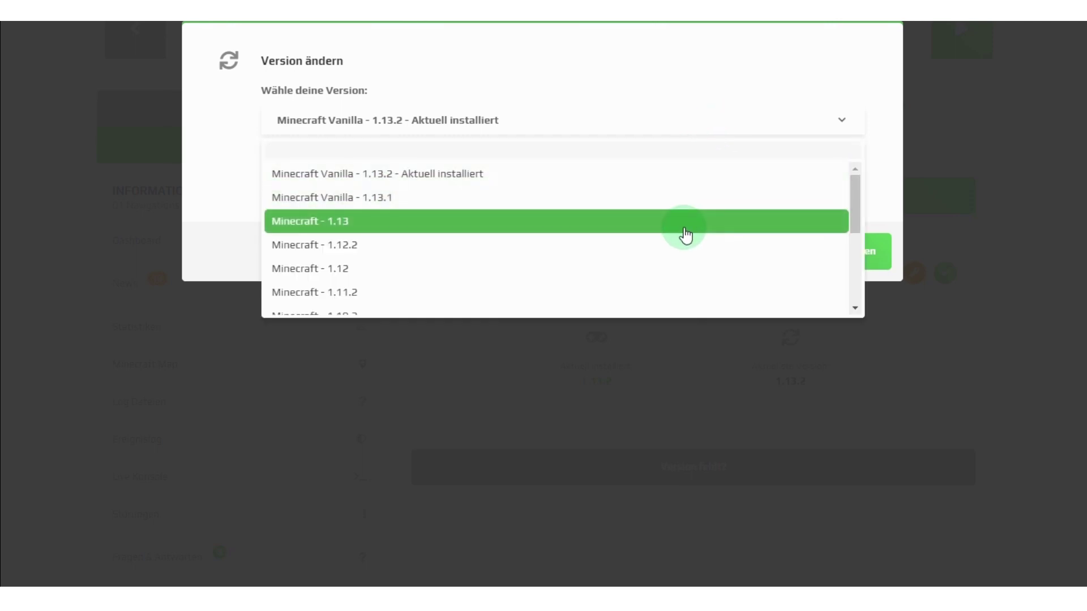
left_click(683, 246)
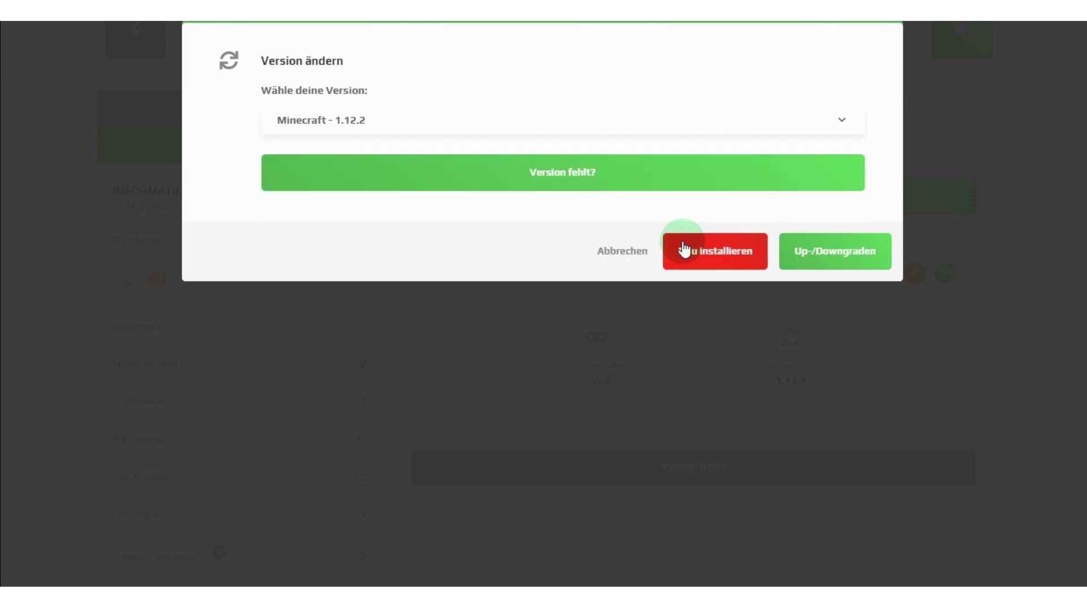
left_click(824, 253)
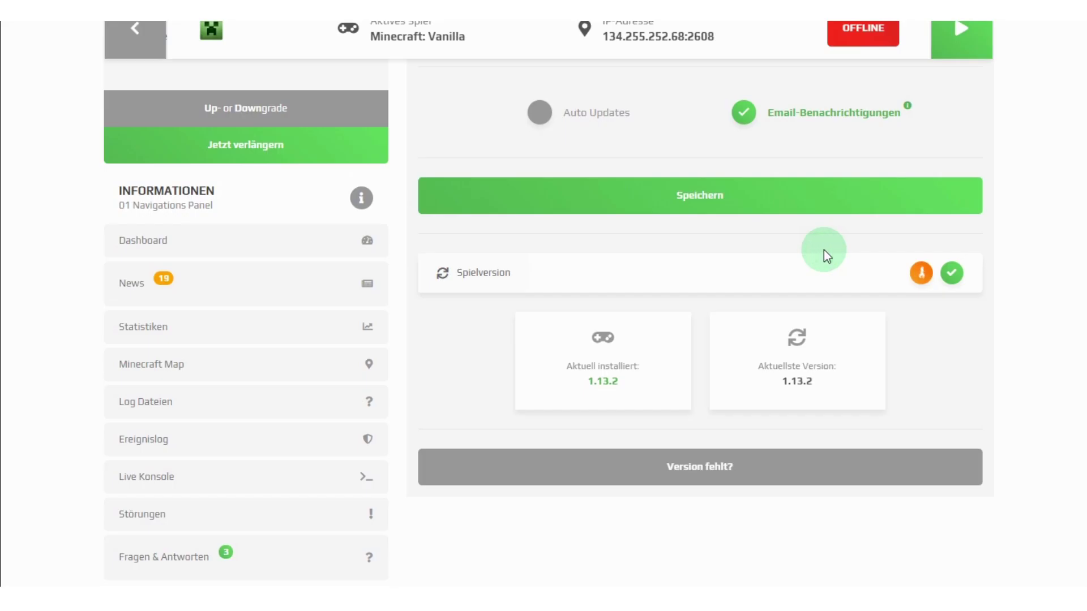
Open the server's FTP-Browser and look through the vanilla folder and its world subfolder.
scroll(586, 385, "down", 9)
left_click(581, 391)
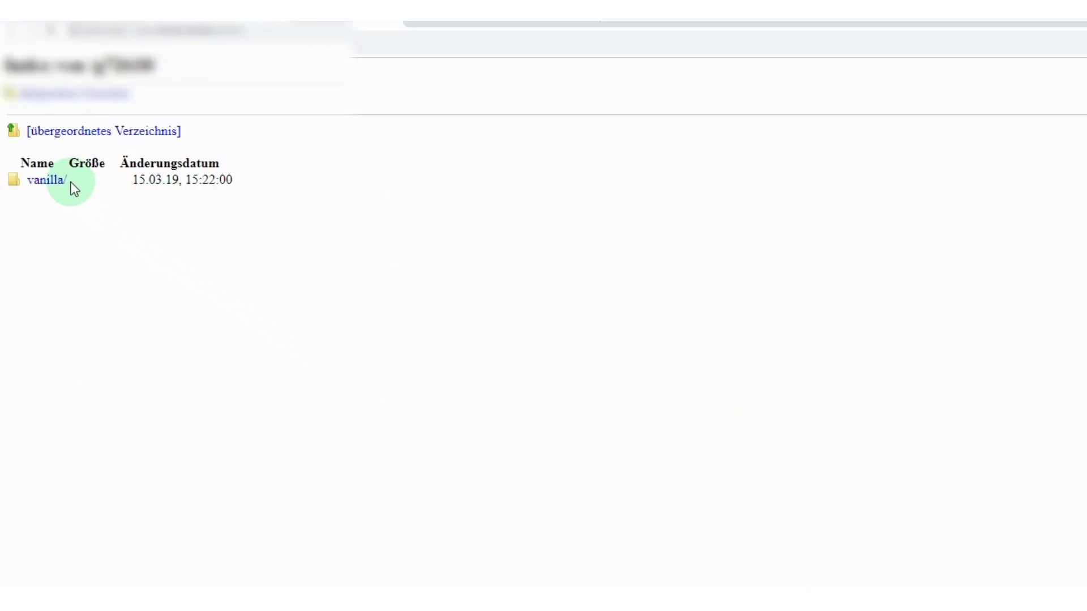
left_click(59, 182)
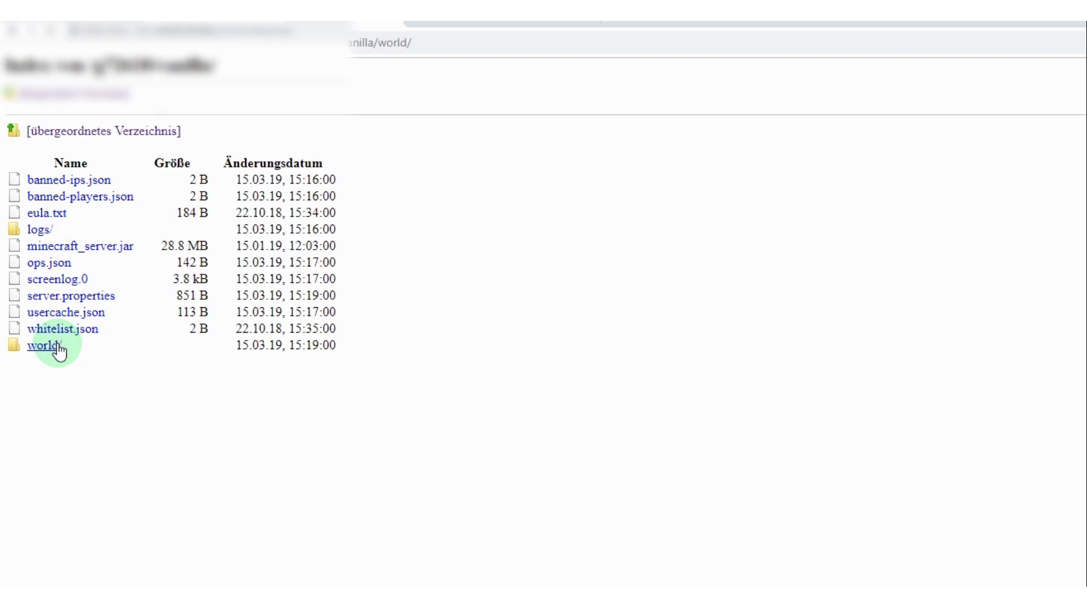
left_click(59, 351)
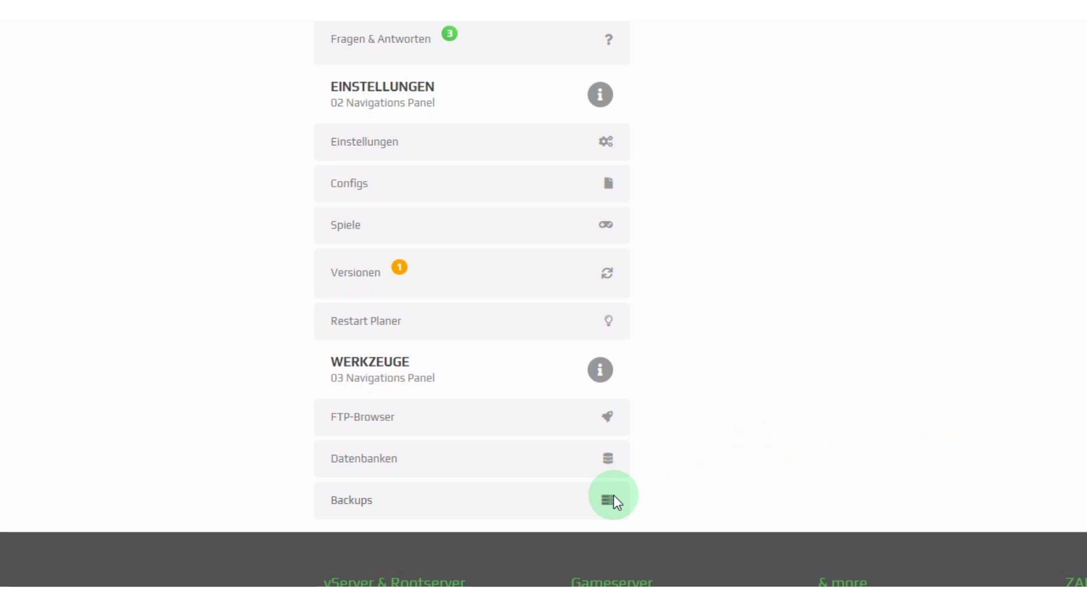
Open the server's Backups page and examine the backup list, storage usage, backed-up paths and automatic backup schedule settings.
left_click(607, 500)
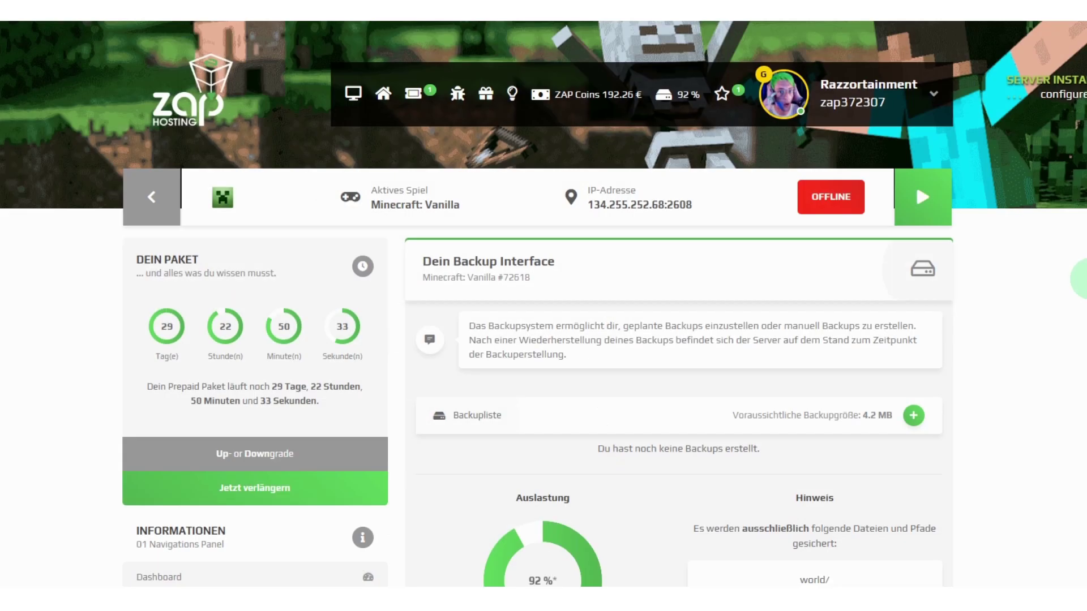
scroll(544, 305, "down", 3)
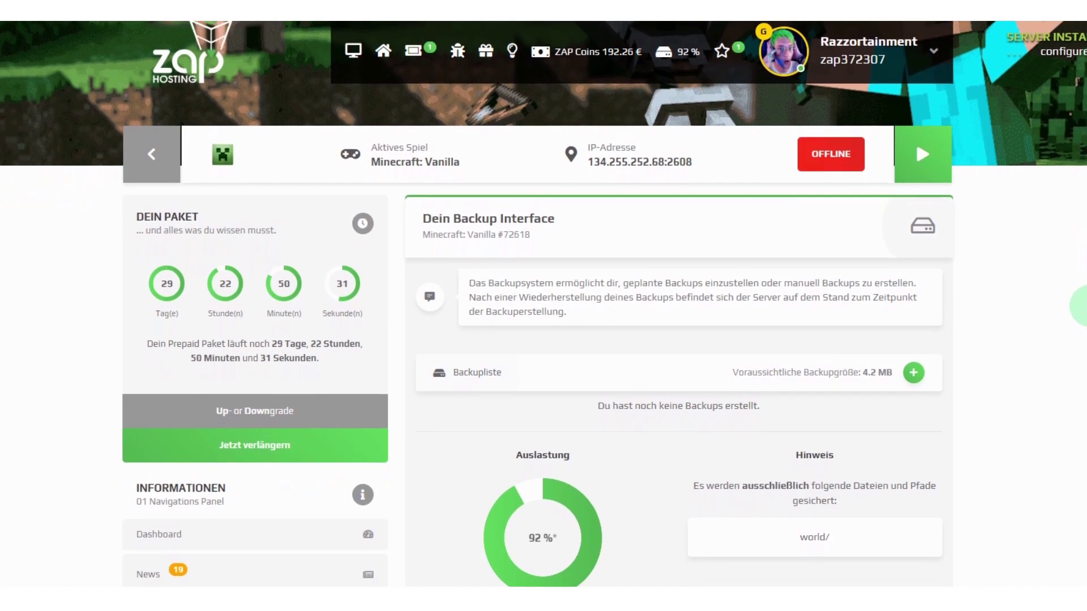
scroll(543, 306, "down", 3)
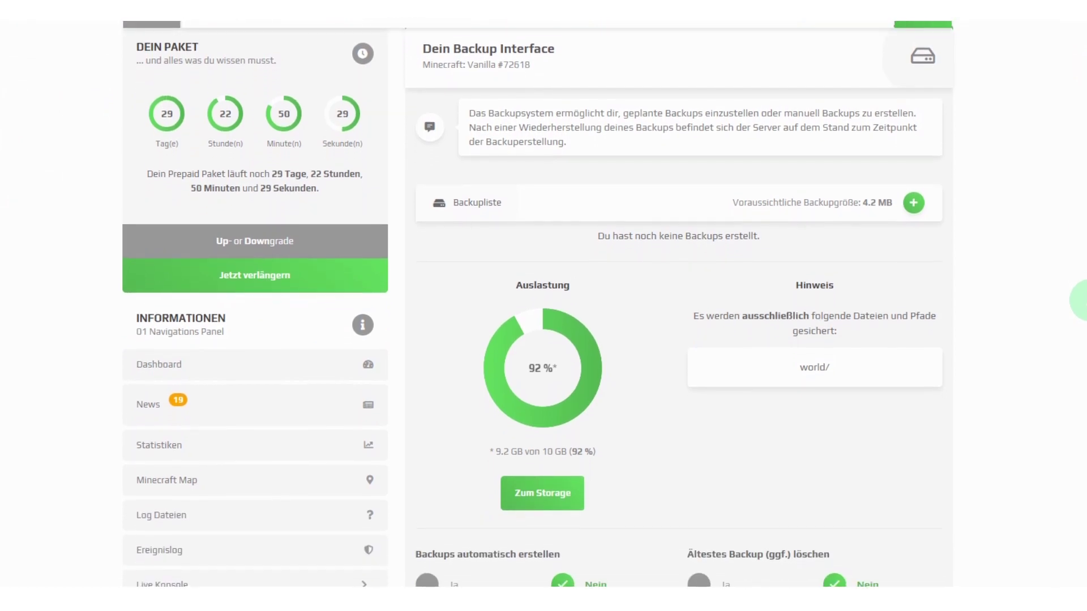
scroll(543, 306, "down", 2)
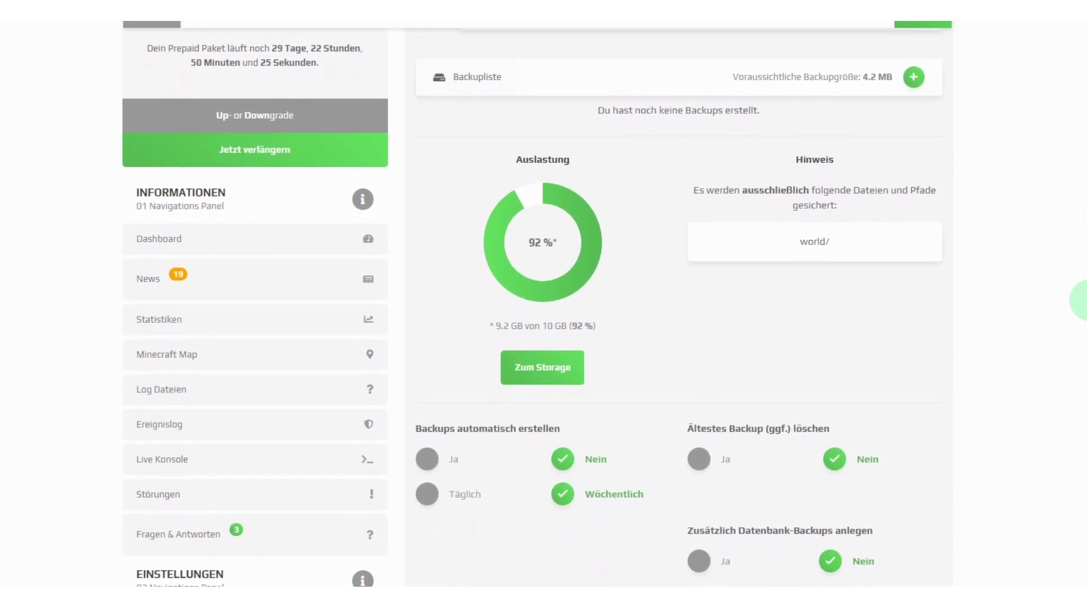
scroll(1084, 308, "down", 1)
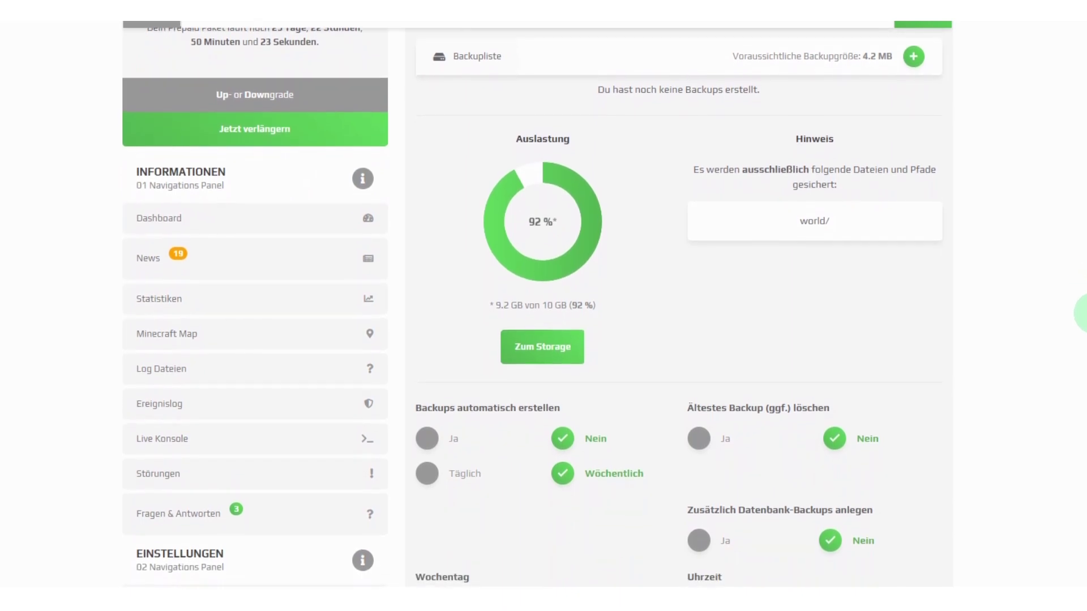
scroll(1084, 314, "down", 1)
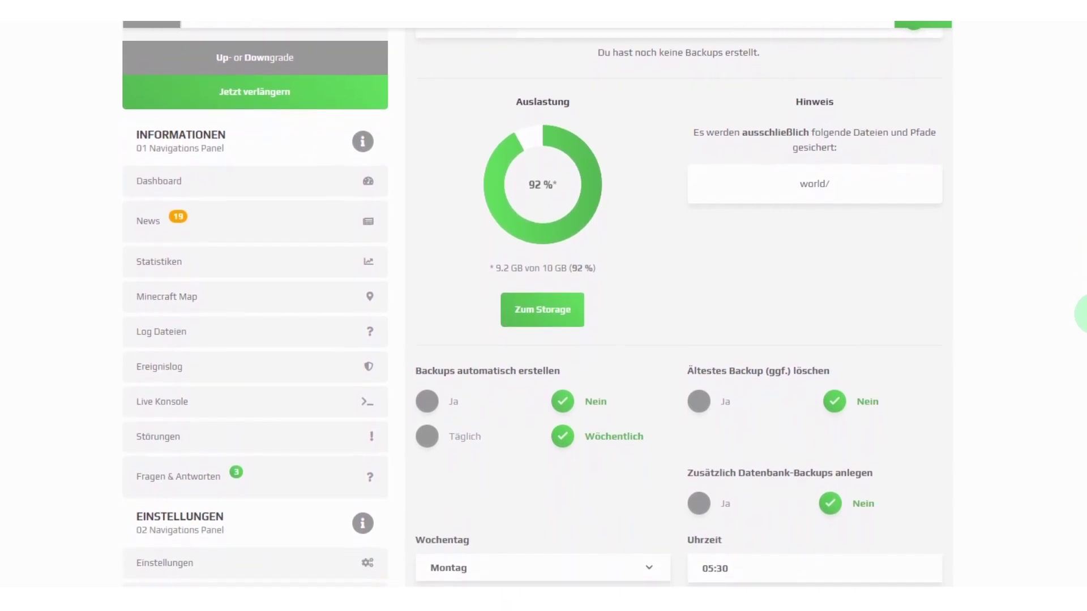
scroll(1084, 314, "down", 1)
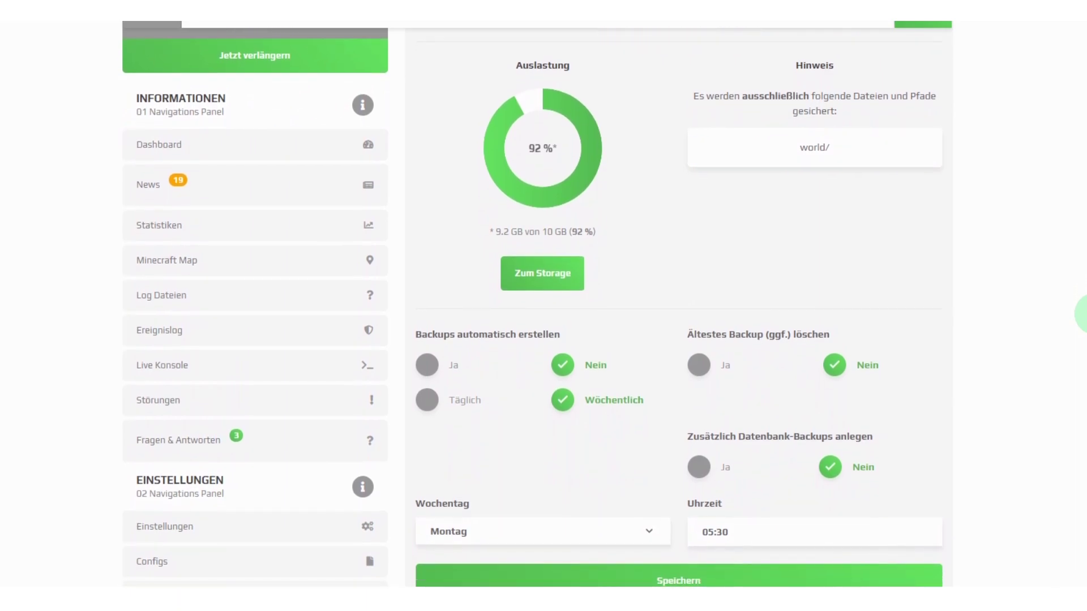
scroll(1084, 314, "down", 1)
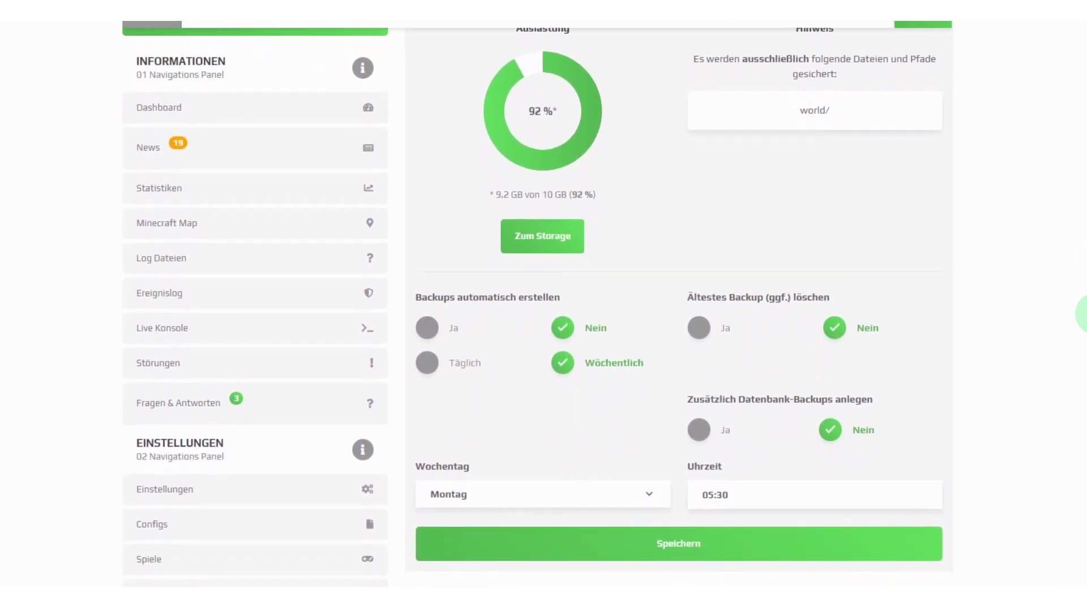
scroll(1084, 314, "down", 1)
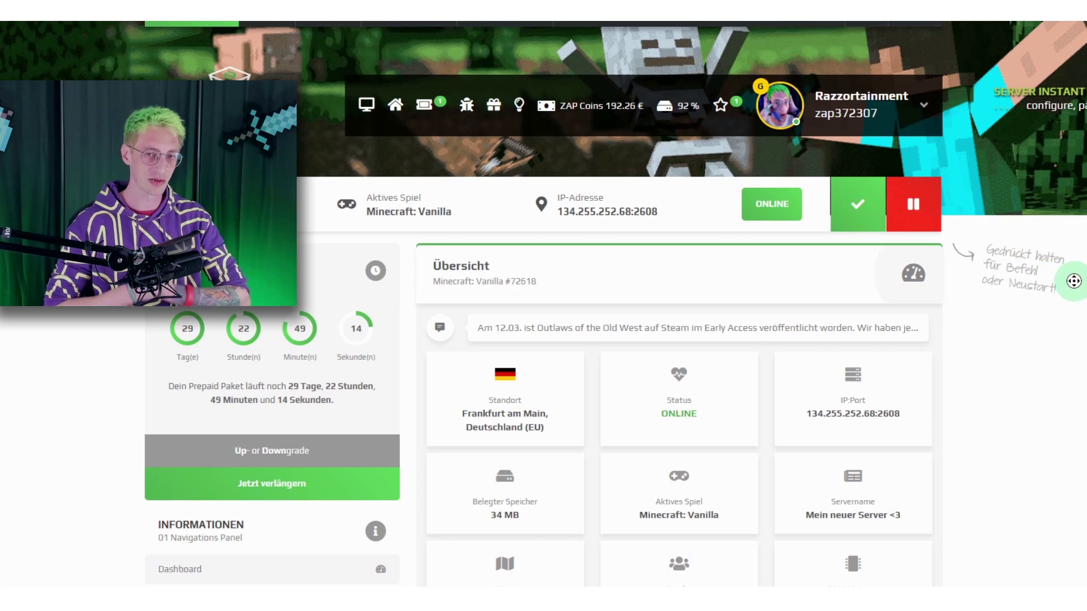
scroll(1076, 289, "down", 1)
scroll(544, 305, "down", 3)
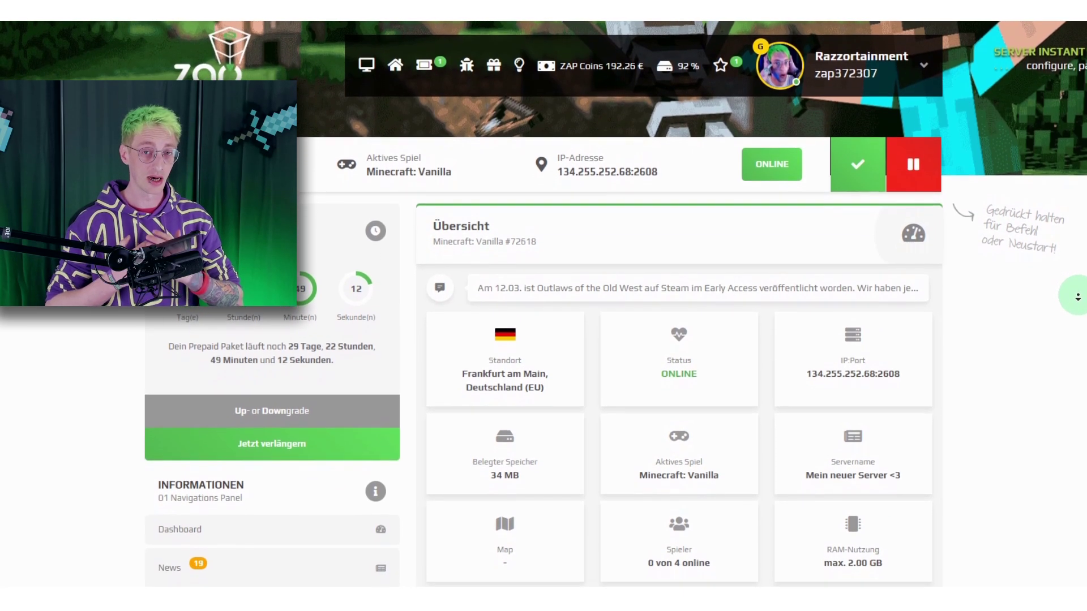
scroll(544, 306, "down", 3)
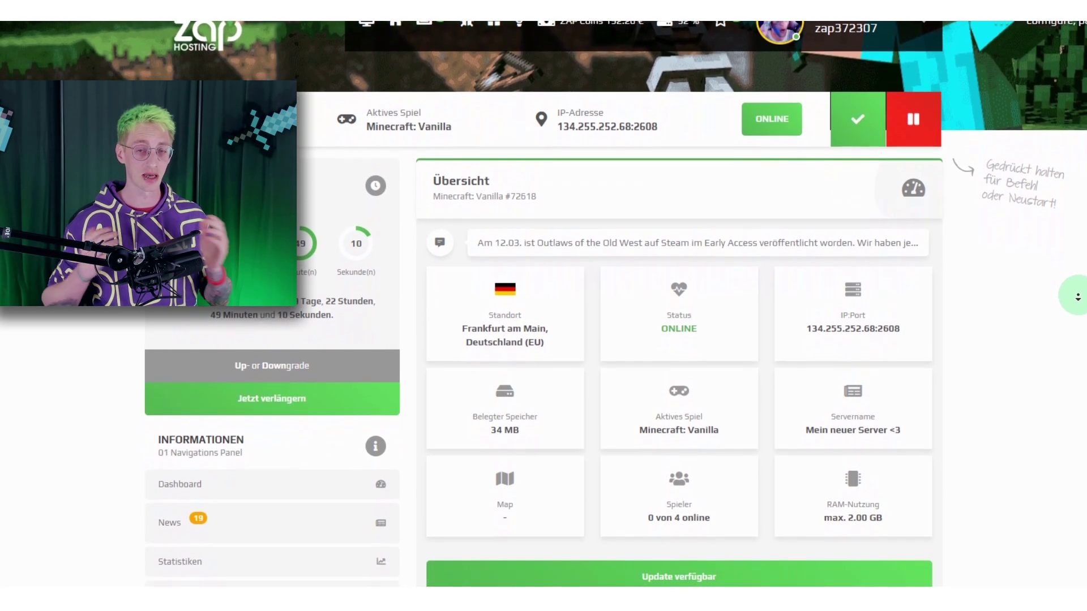
scroll(543, 306, "down", 3)
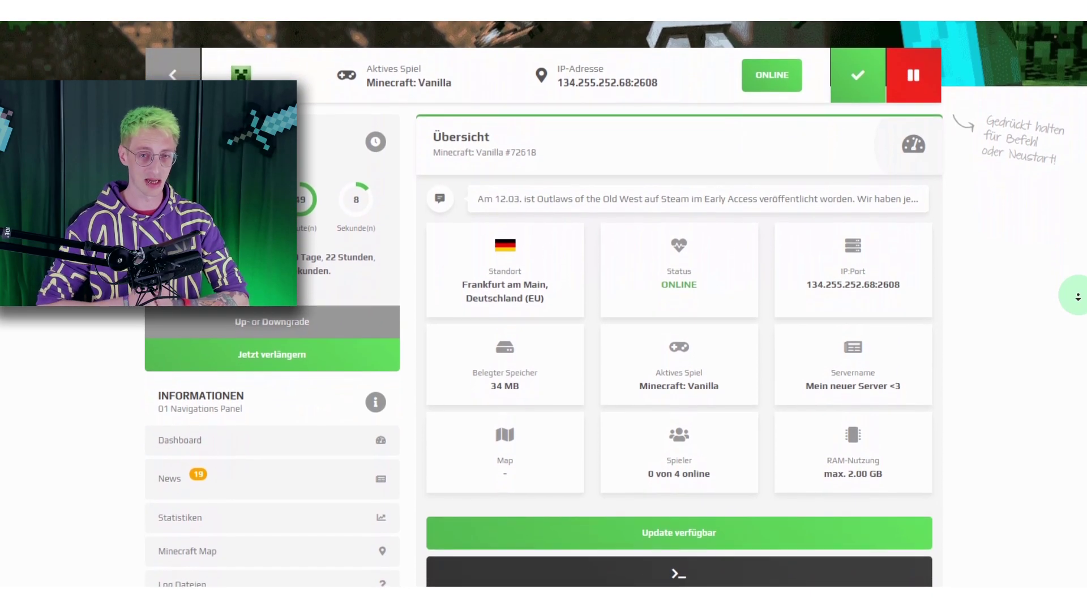
scroll(543, 305, "down", 3)
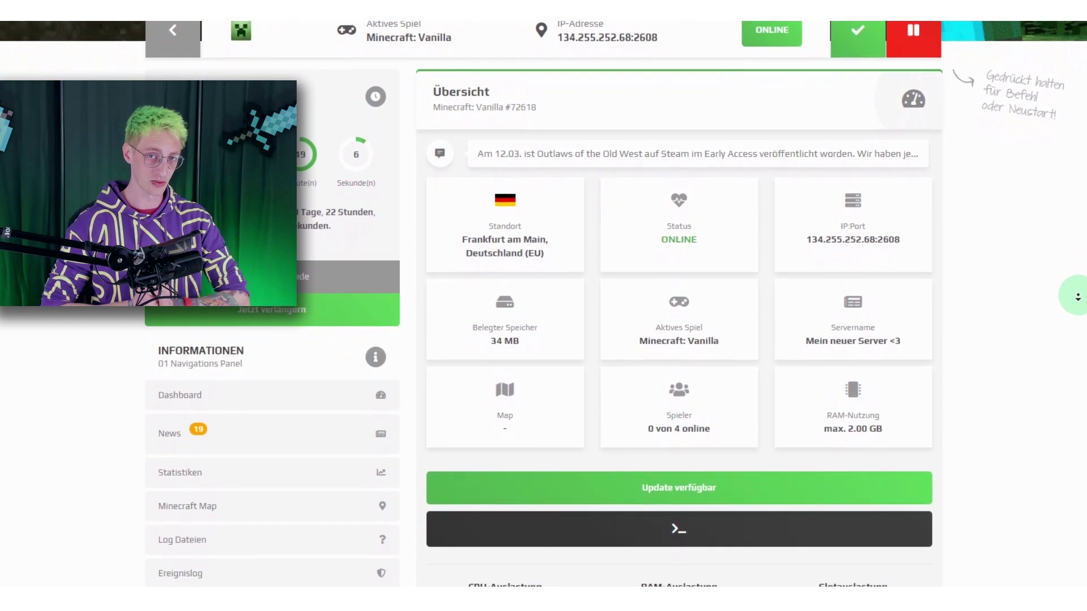